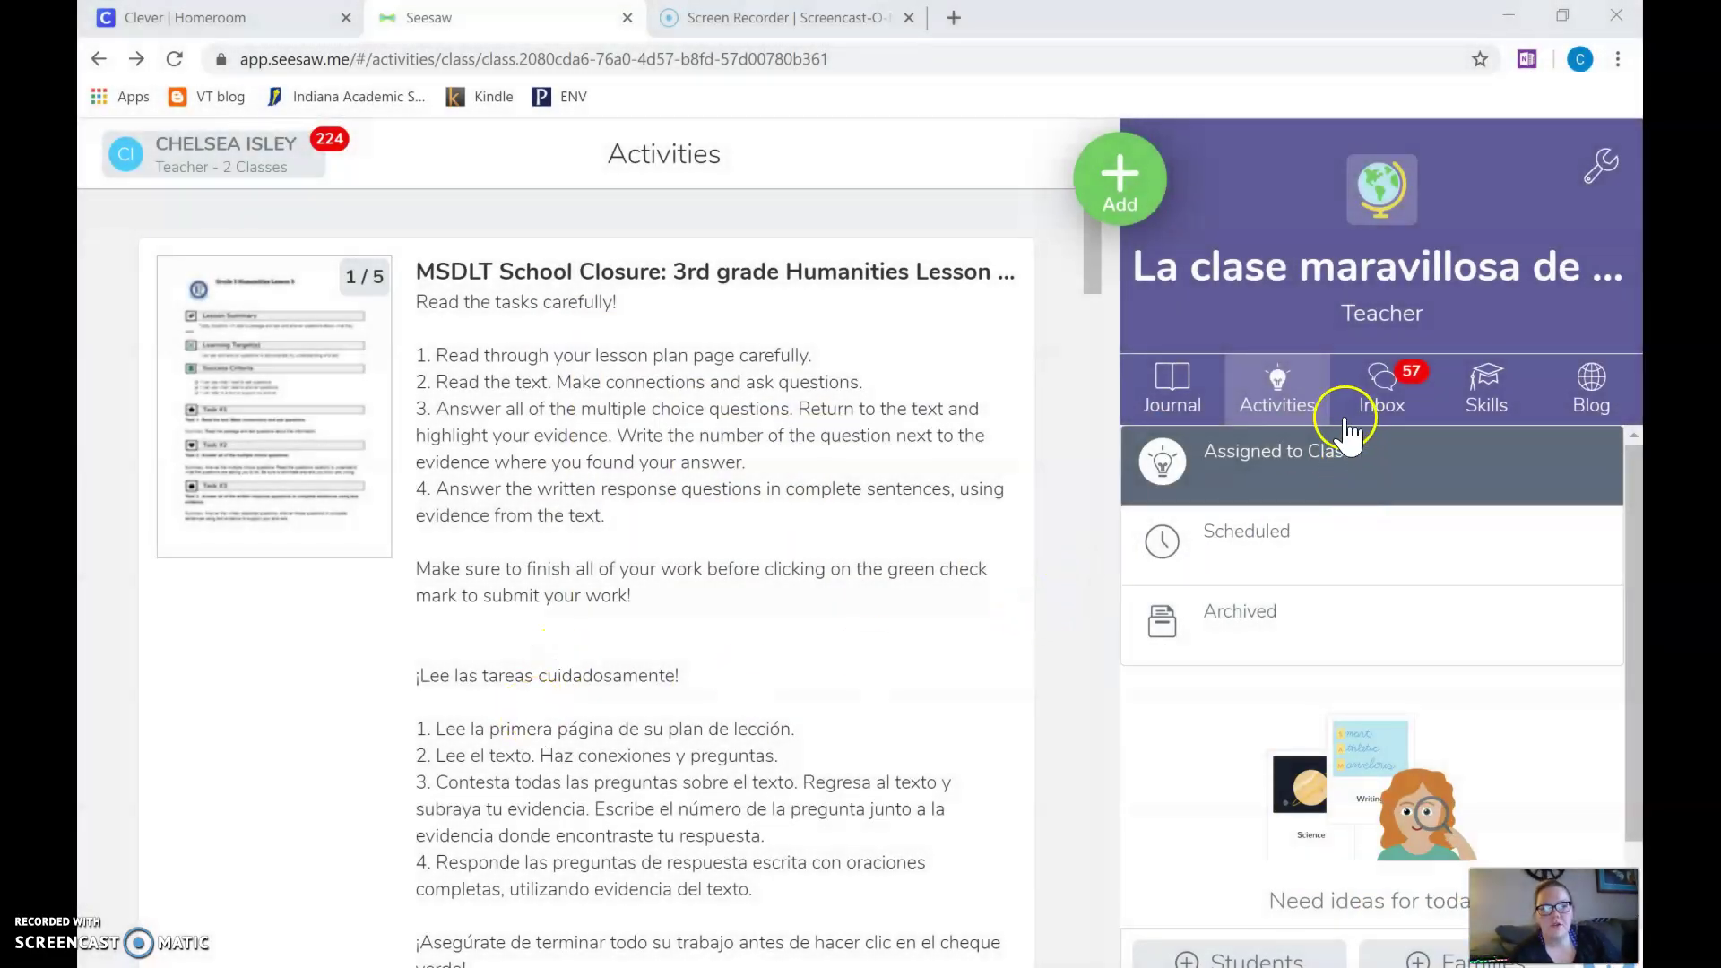
Step: Reload the class Activities list and scroll to the Humanities Lesson Day 3 activity
click(1295, 410)
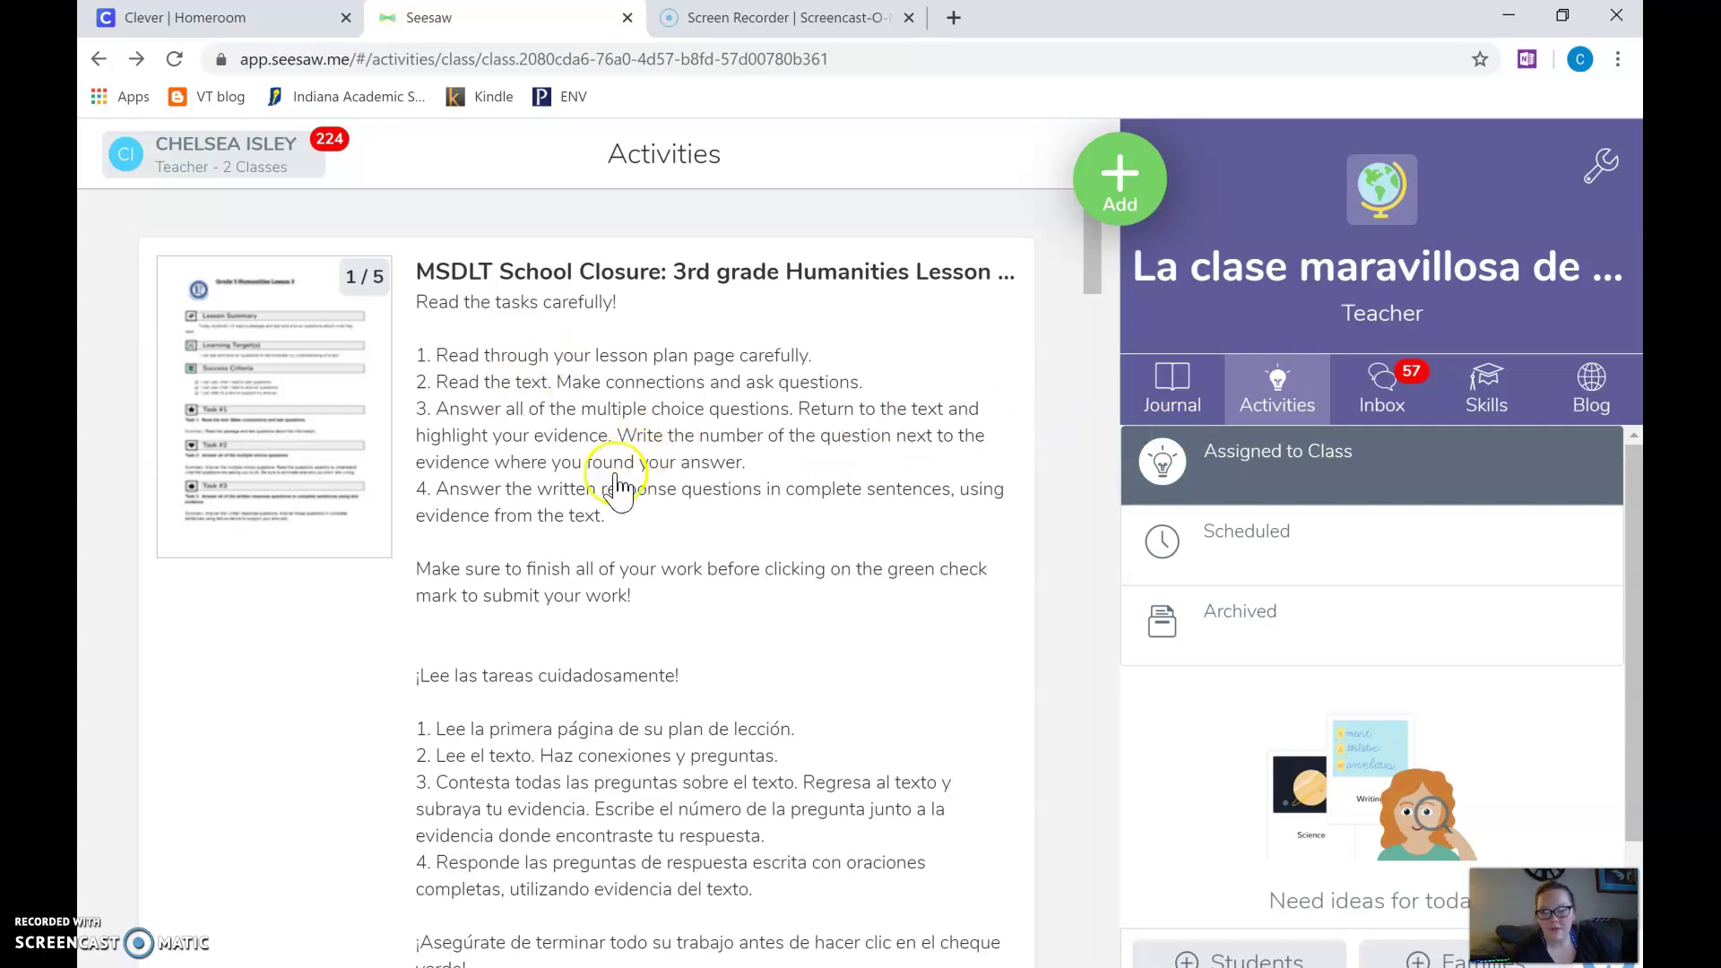
scroll(625, 480, down, 5)
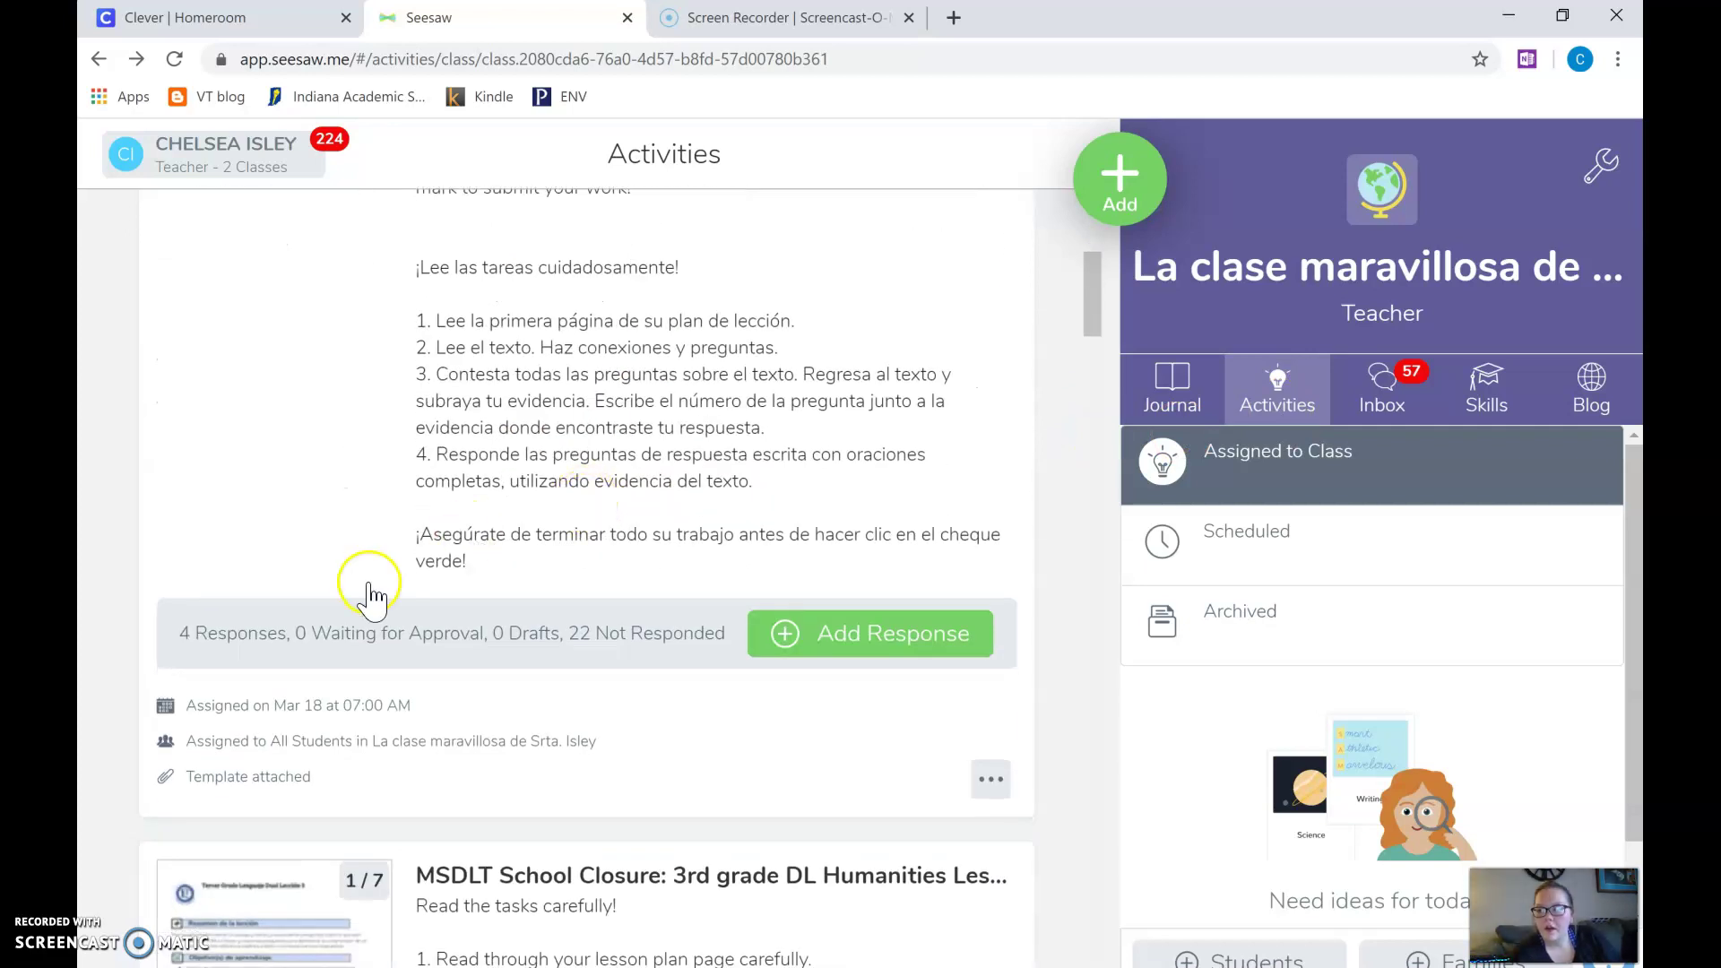
Step: Open the Day 3 activity's 4 responses and select the student's submitted work
click(255, 636)
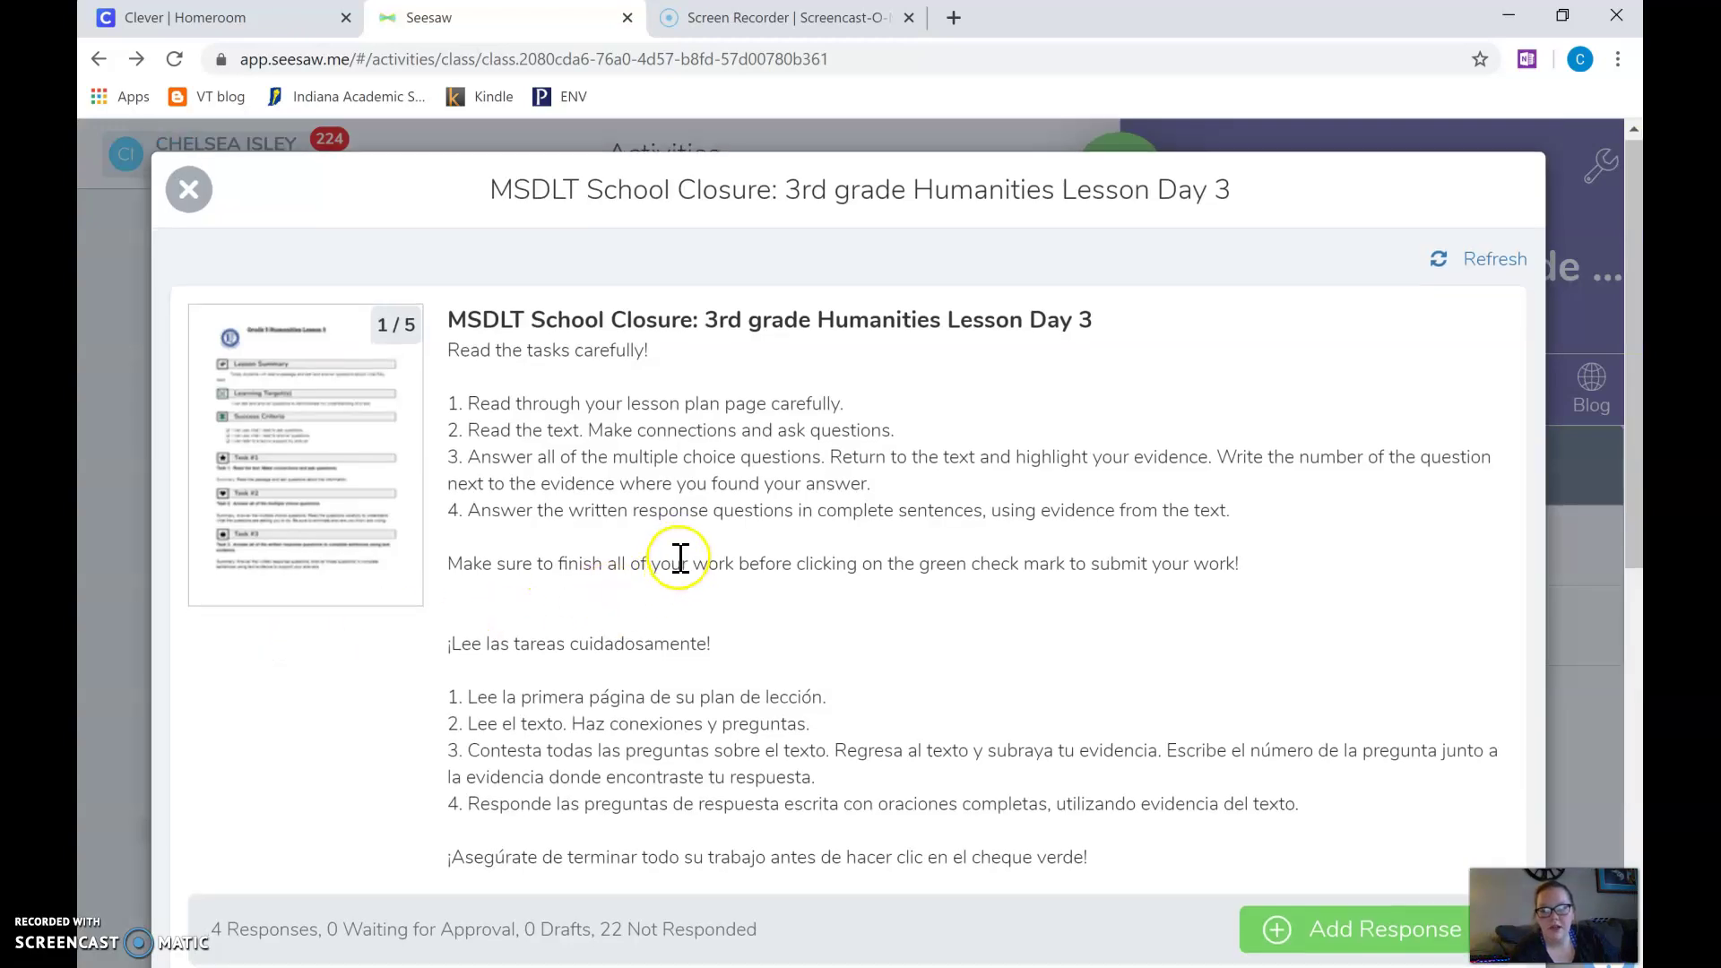
scroll(681, 560, down, 10)
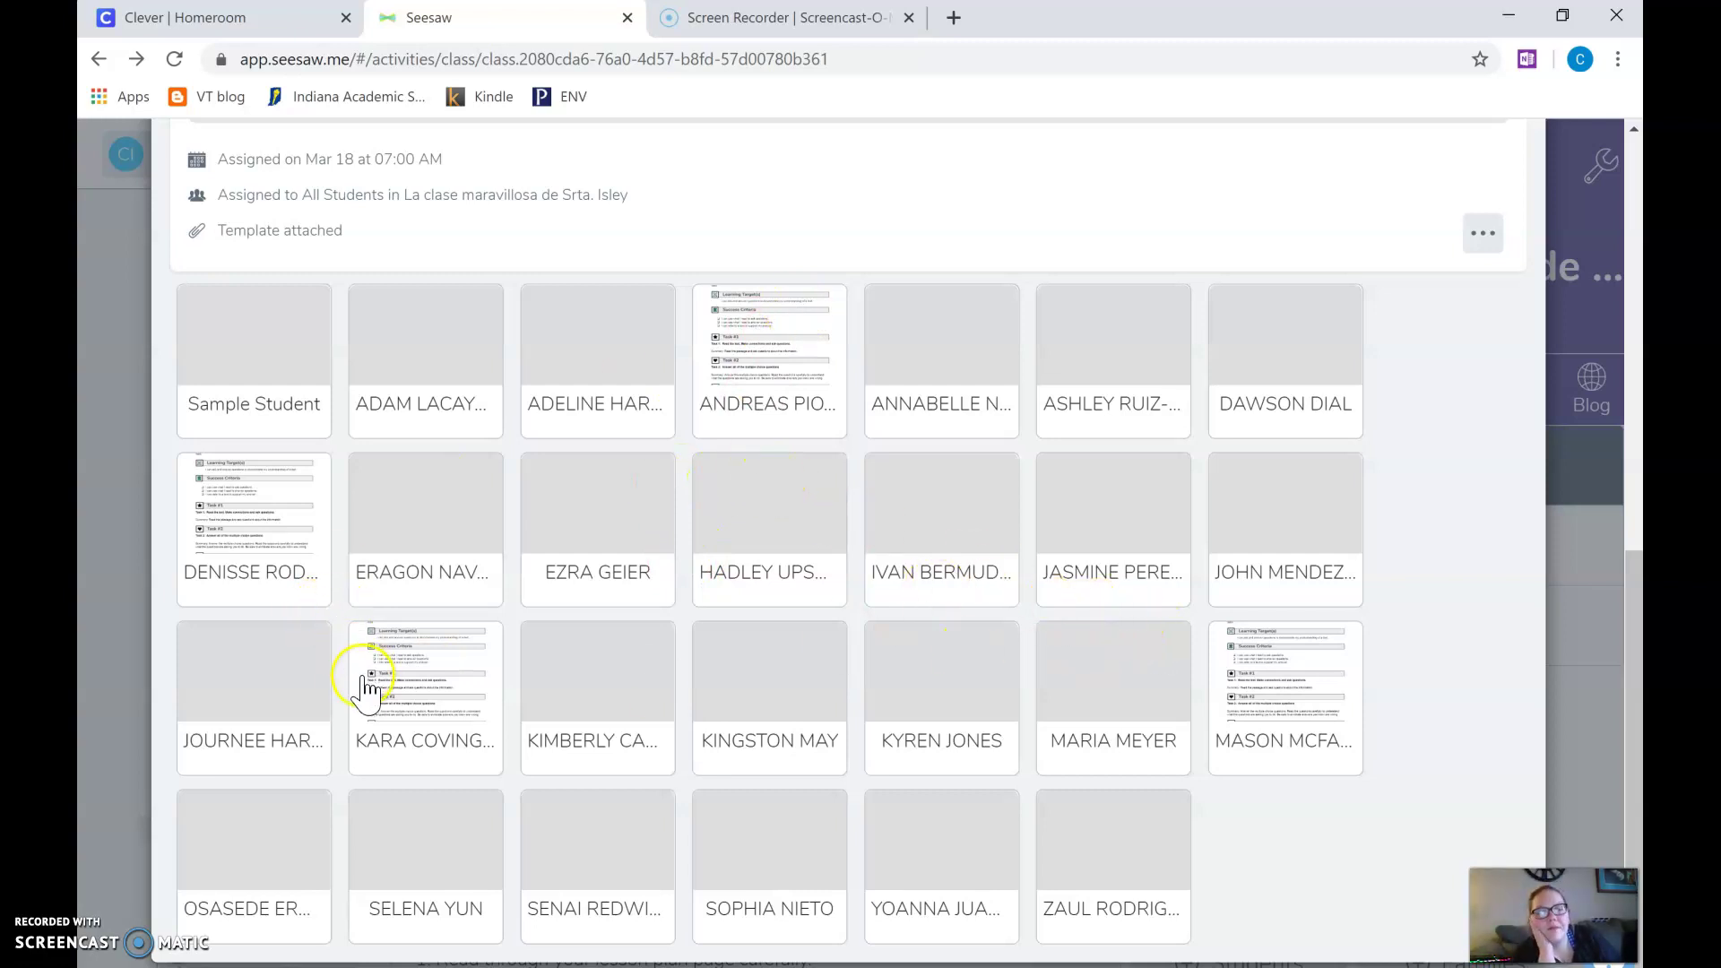
click(425, 663)
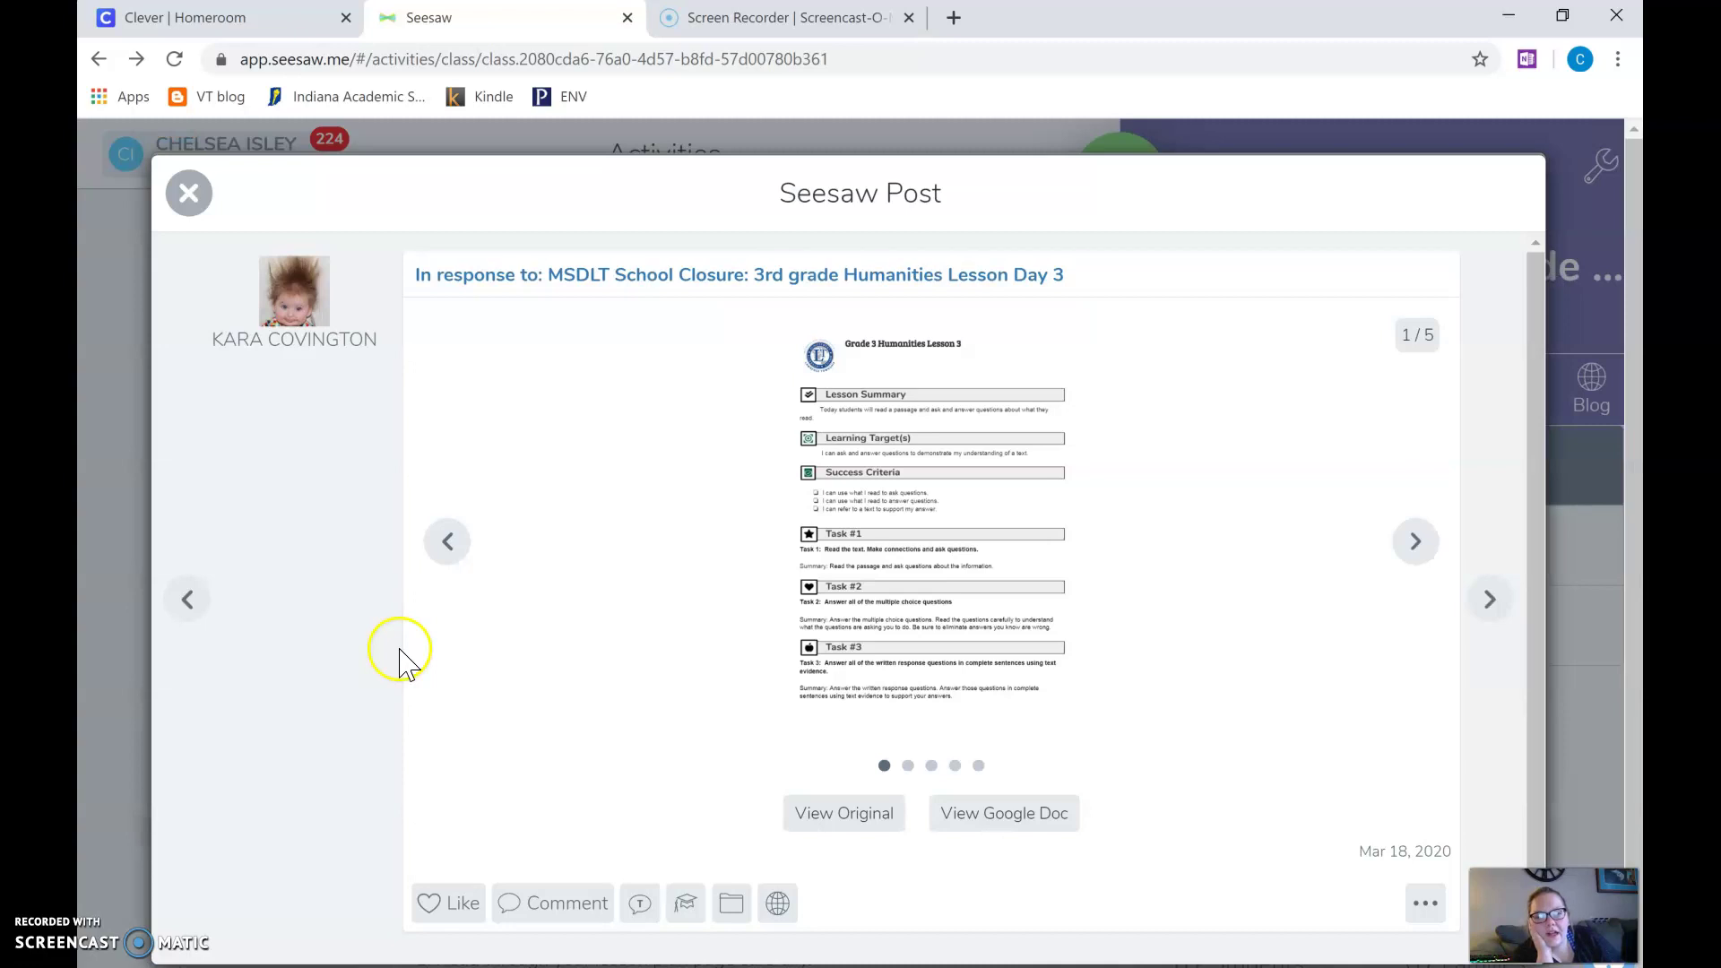
Step: Page forward through all five slides of the response, then back to slide 2
click(1421, 542)
click(1419, 555)
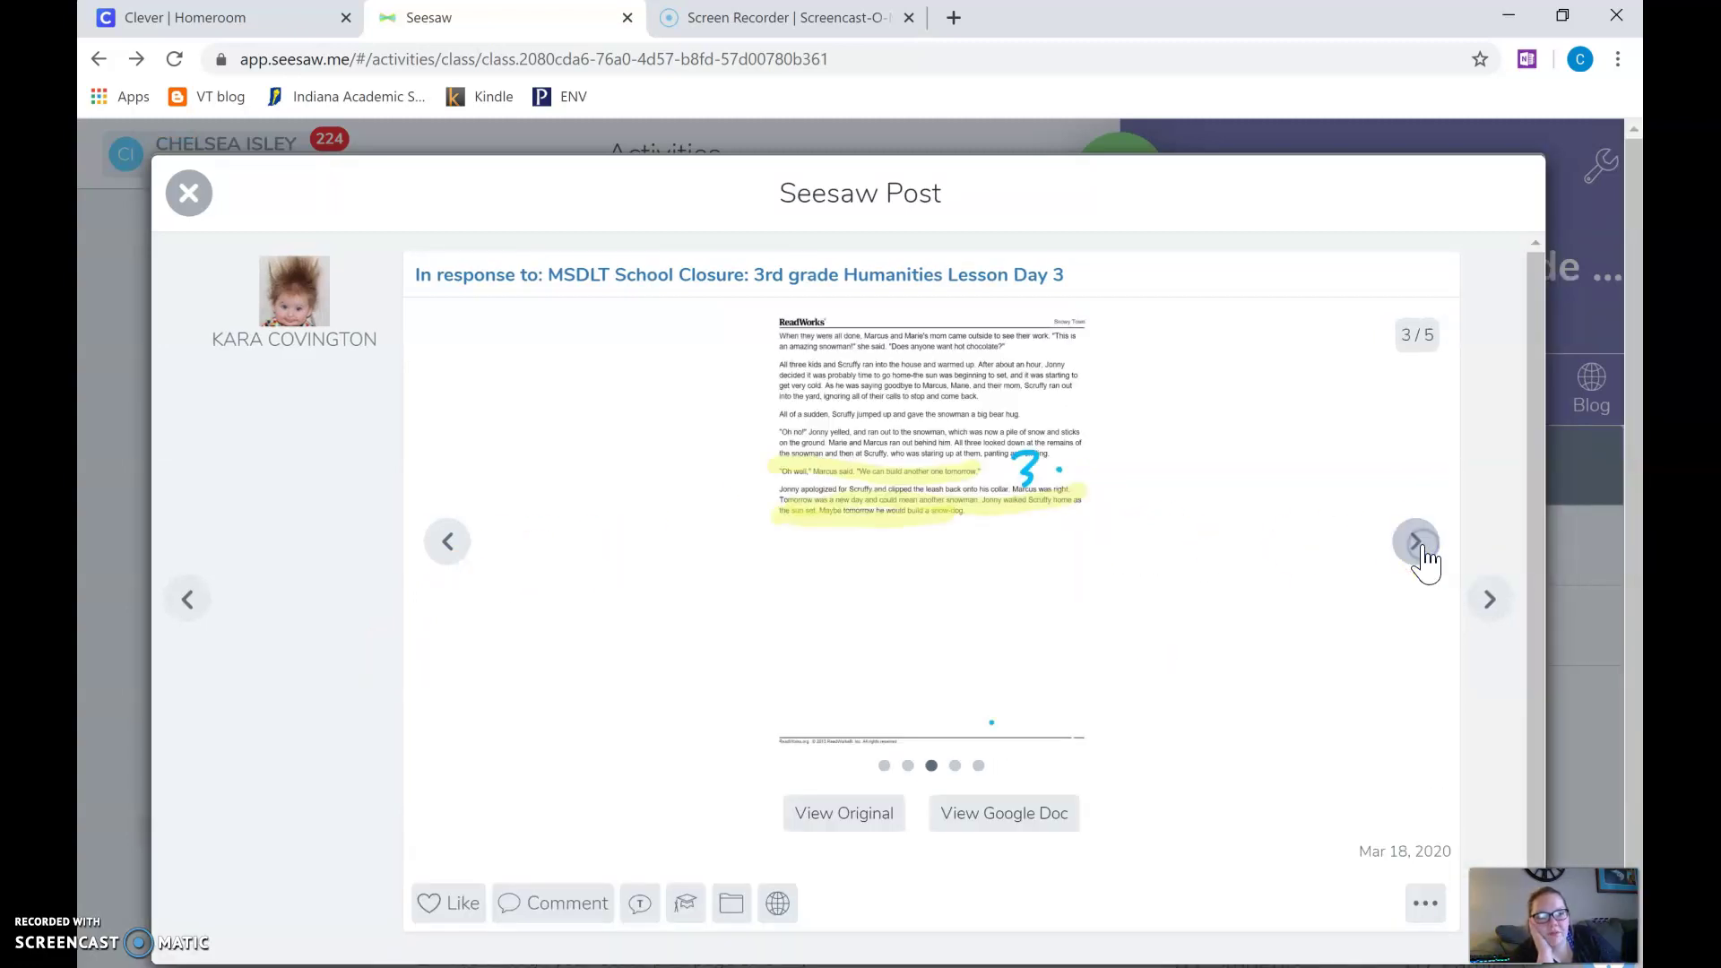
click(1420, 543)
click(1421, 545)
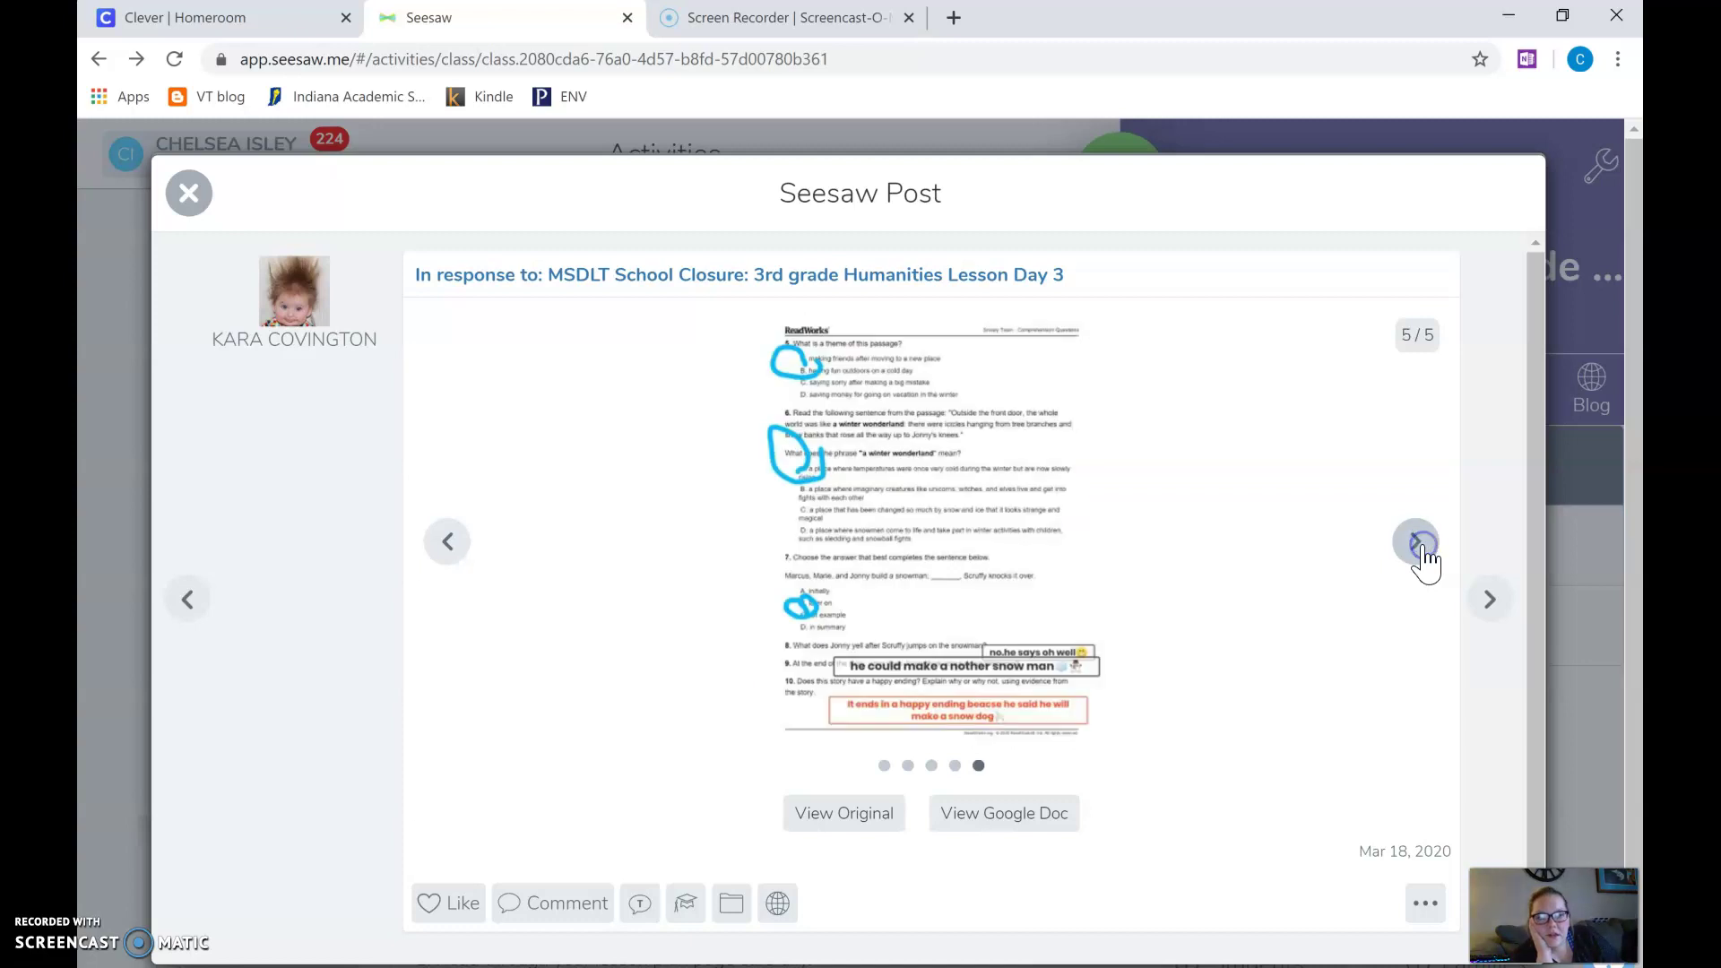
click(449, 541)
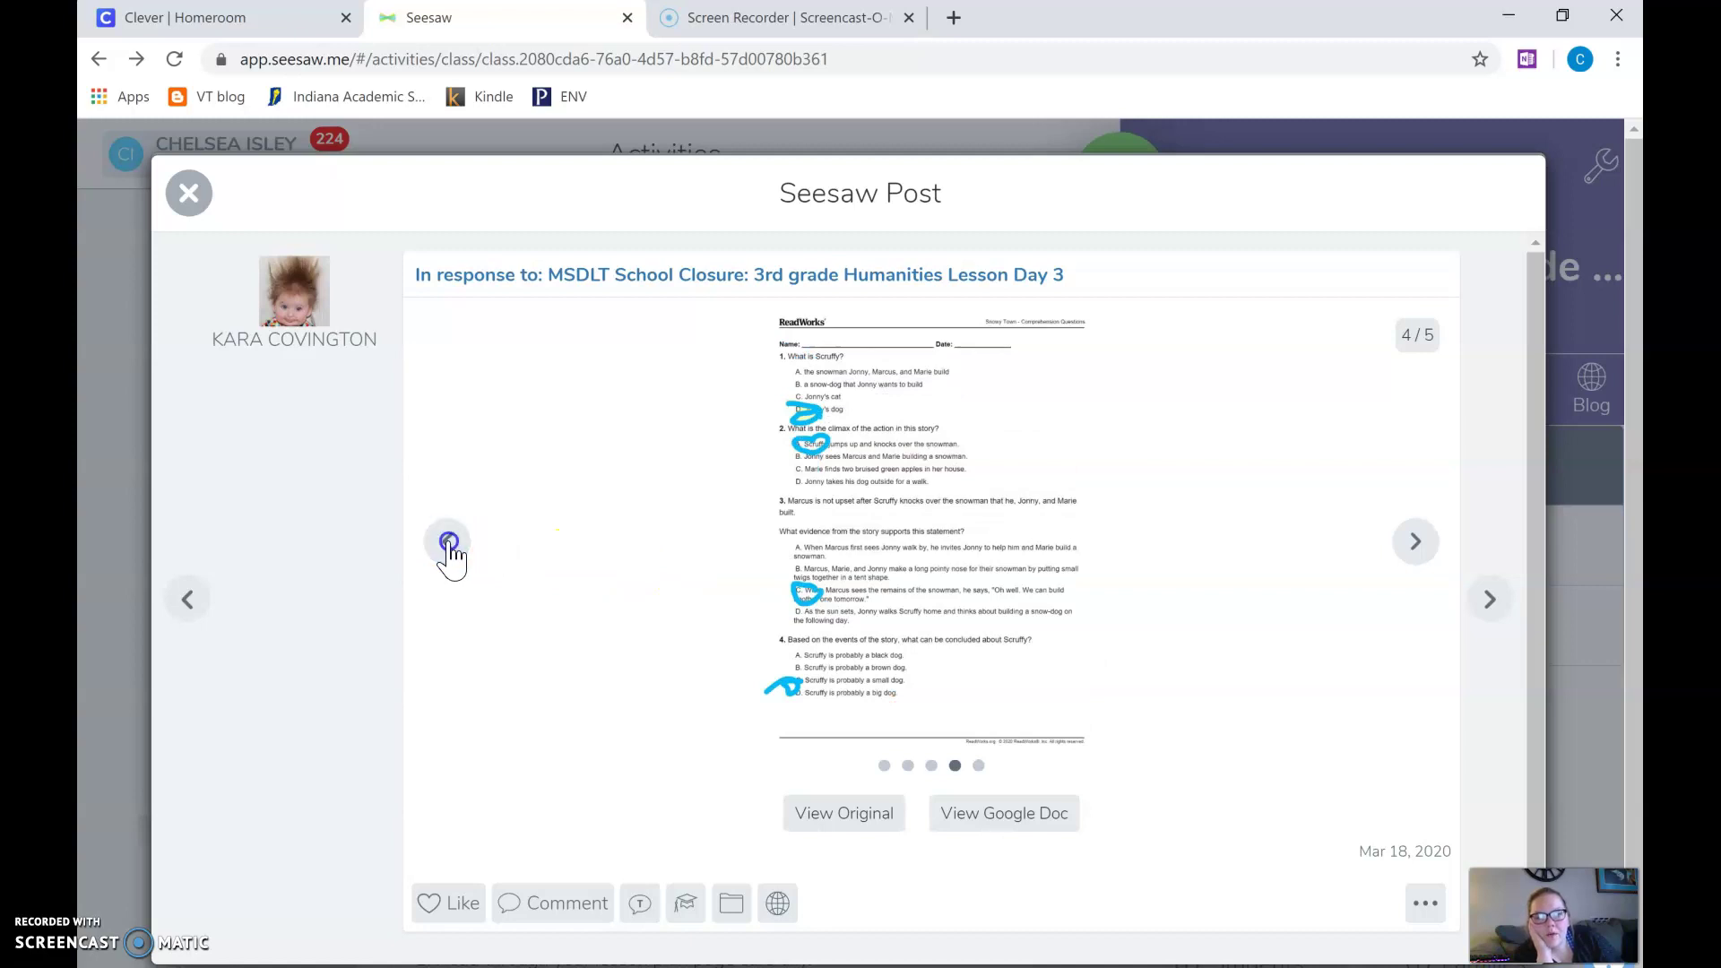
click(448, 542)
click(446, 543)
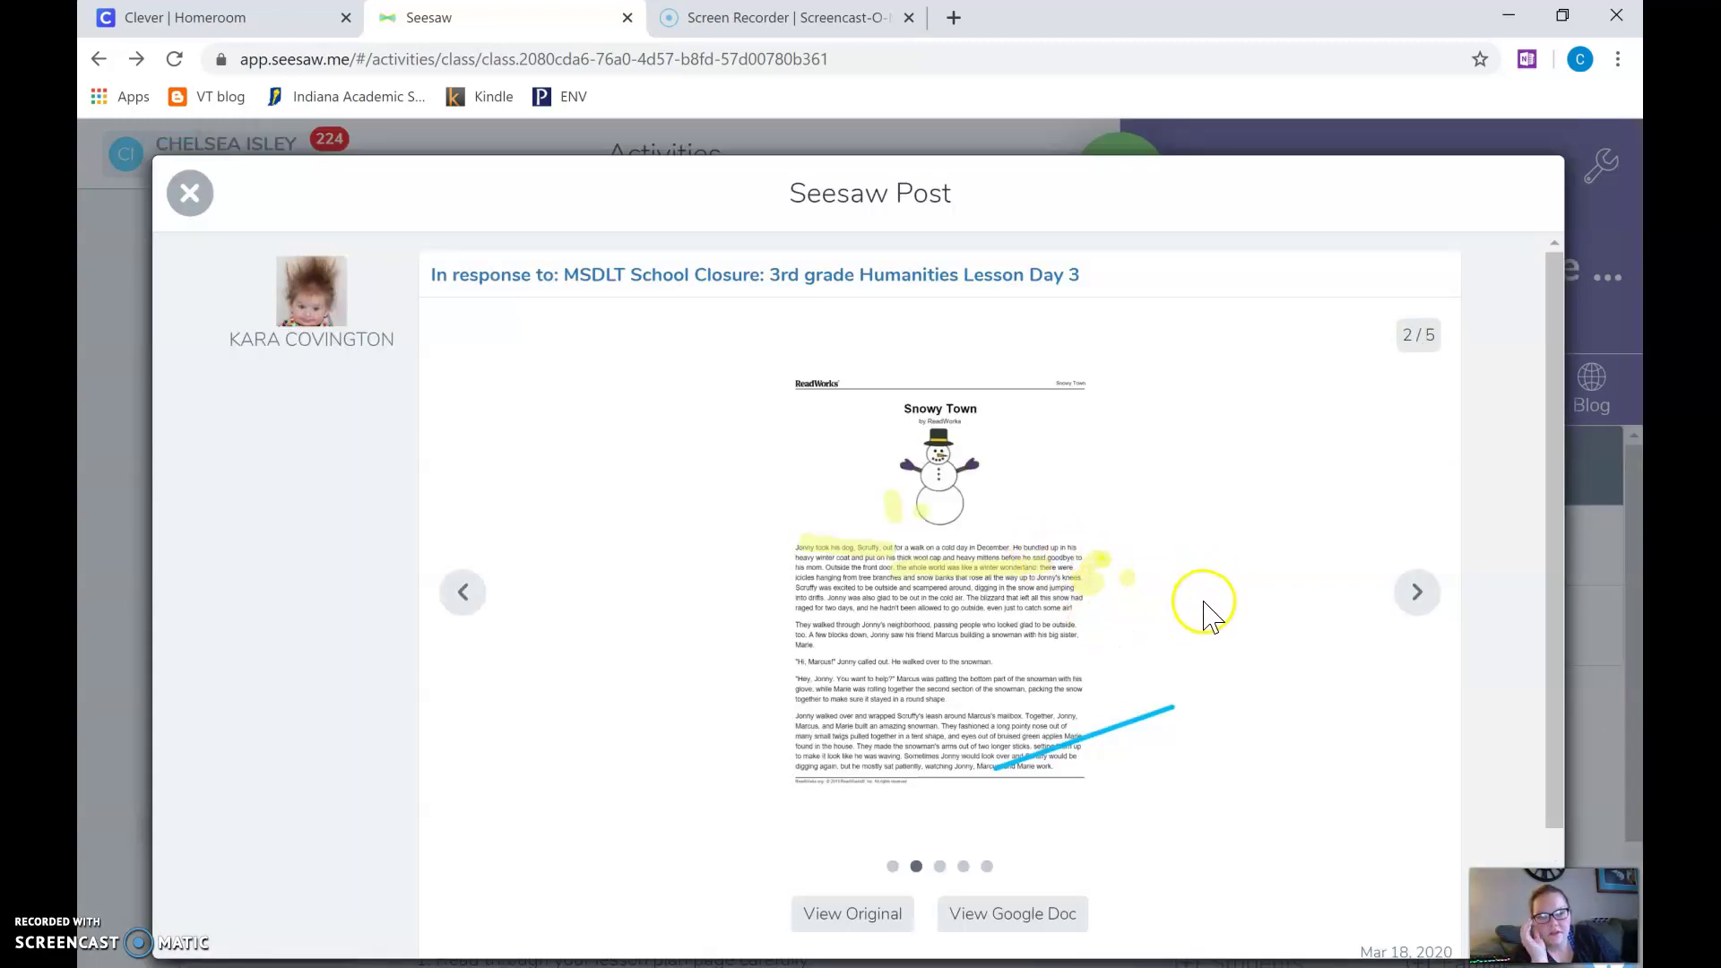
Step: Return to page 3 and bring up the post's '...' options menu
scroll(1204, 617, down, 2)
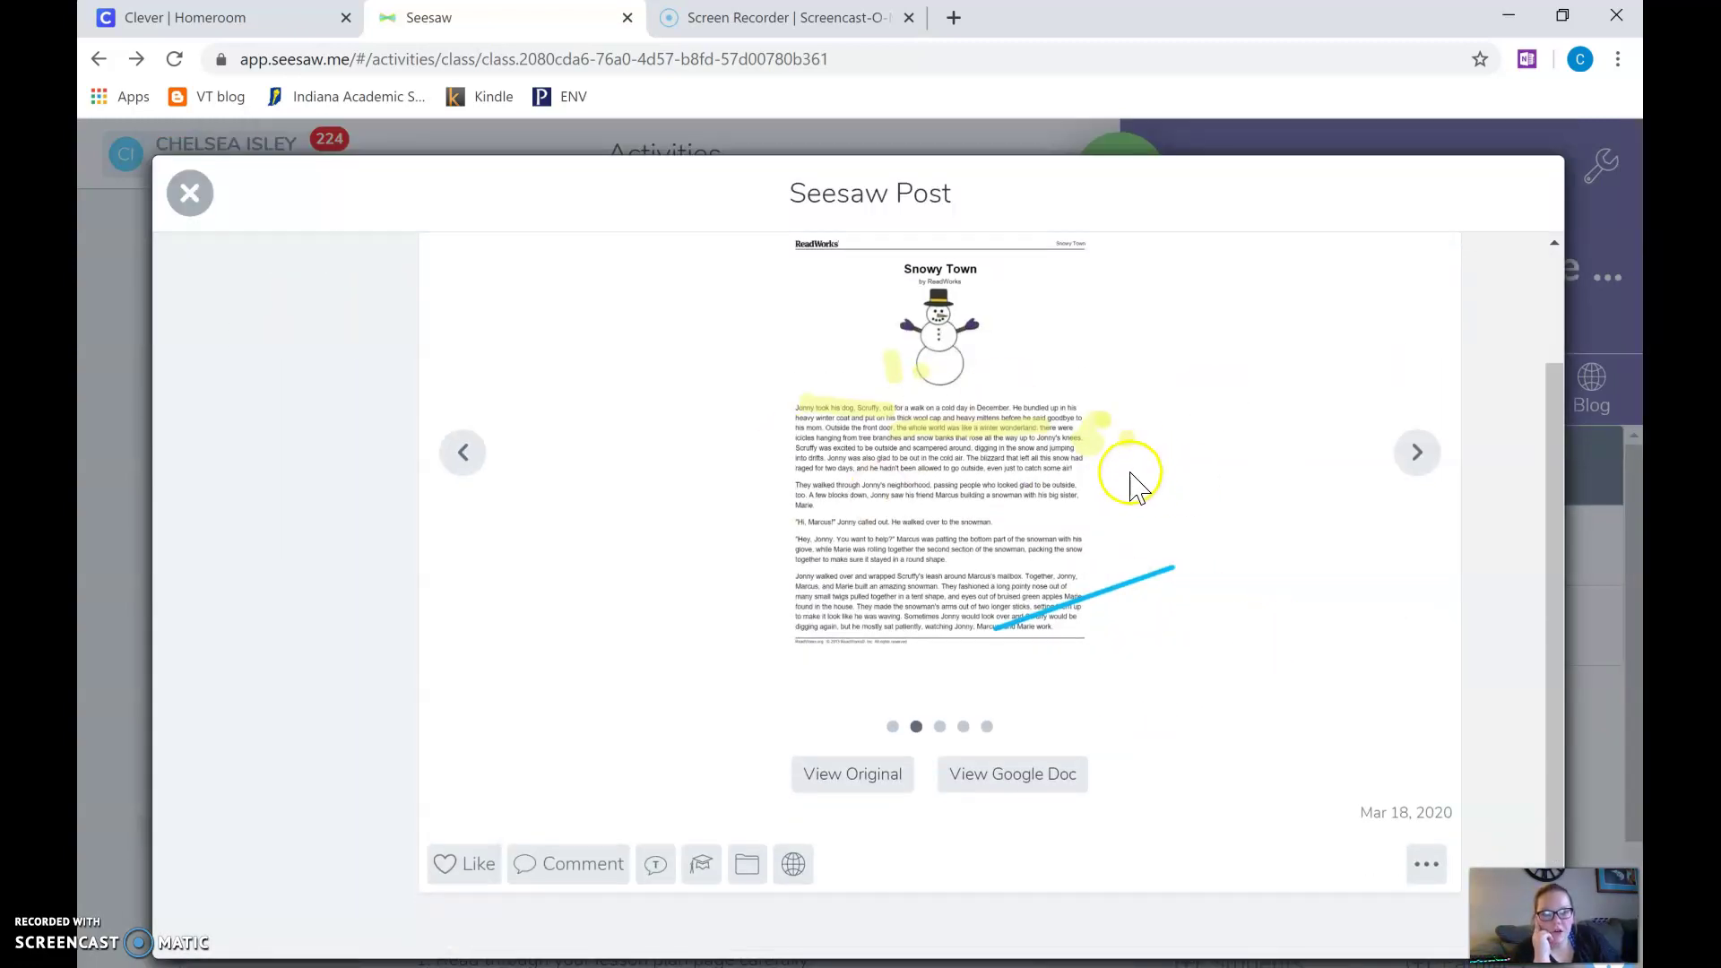
click(1415, 452)
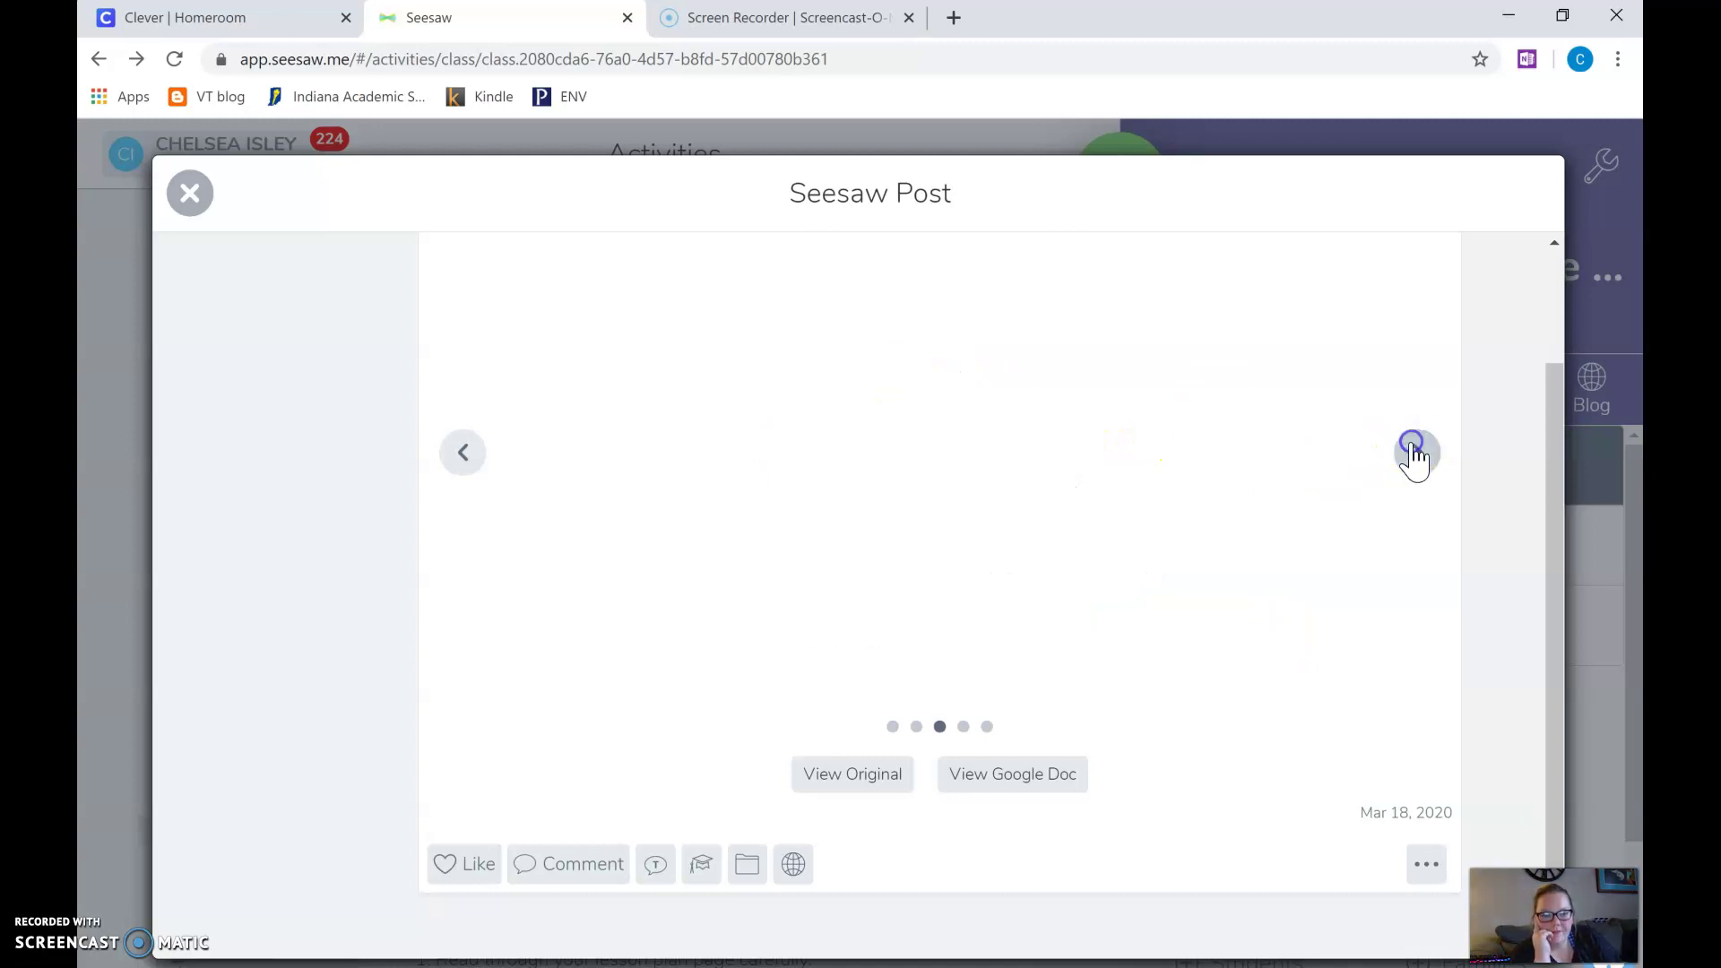
click(1425, 865)
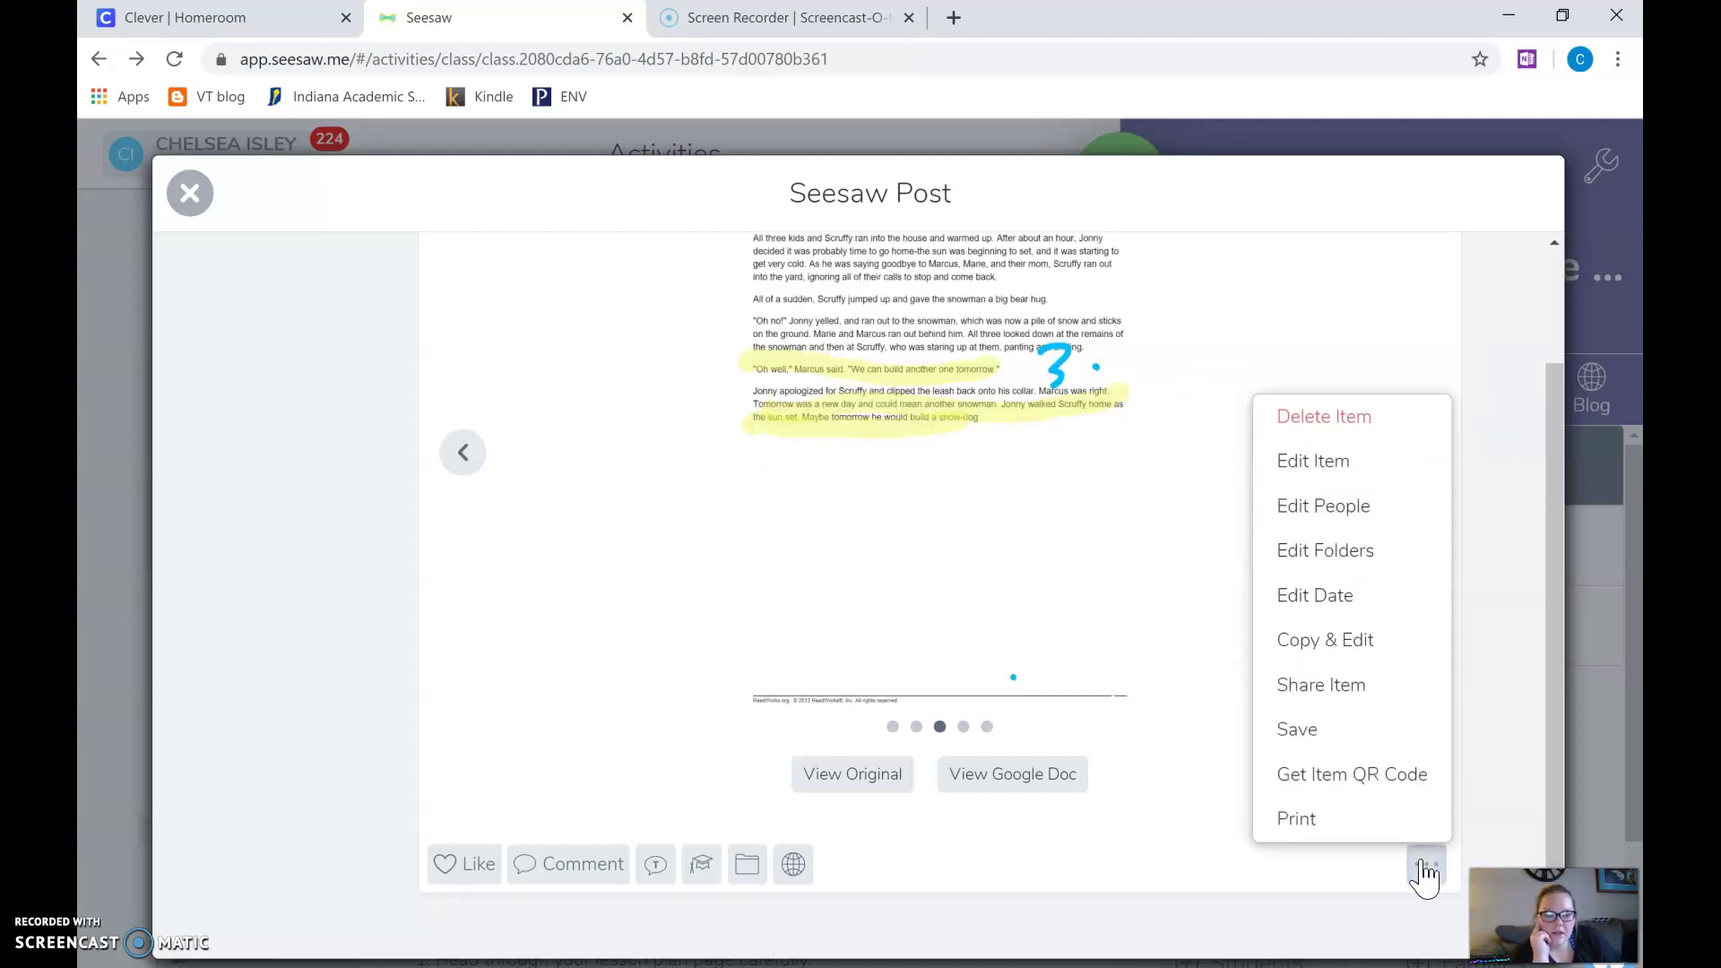
Step: Start editing the response and switch to page 3 with the story's ending
click(1336, 464)
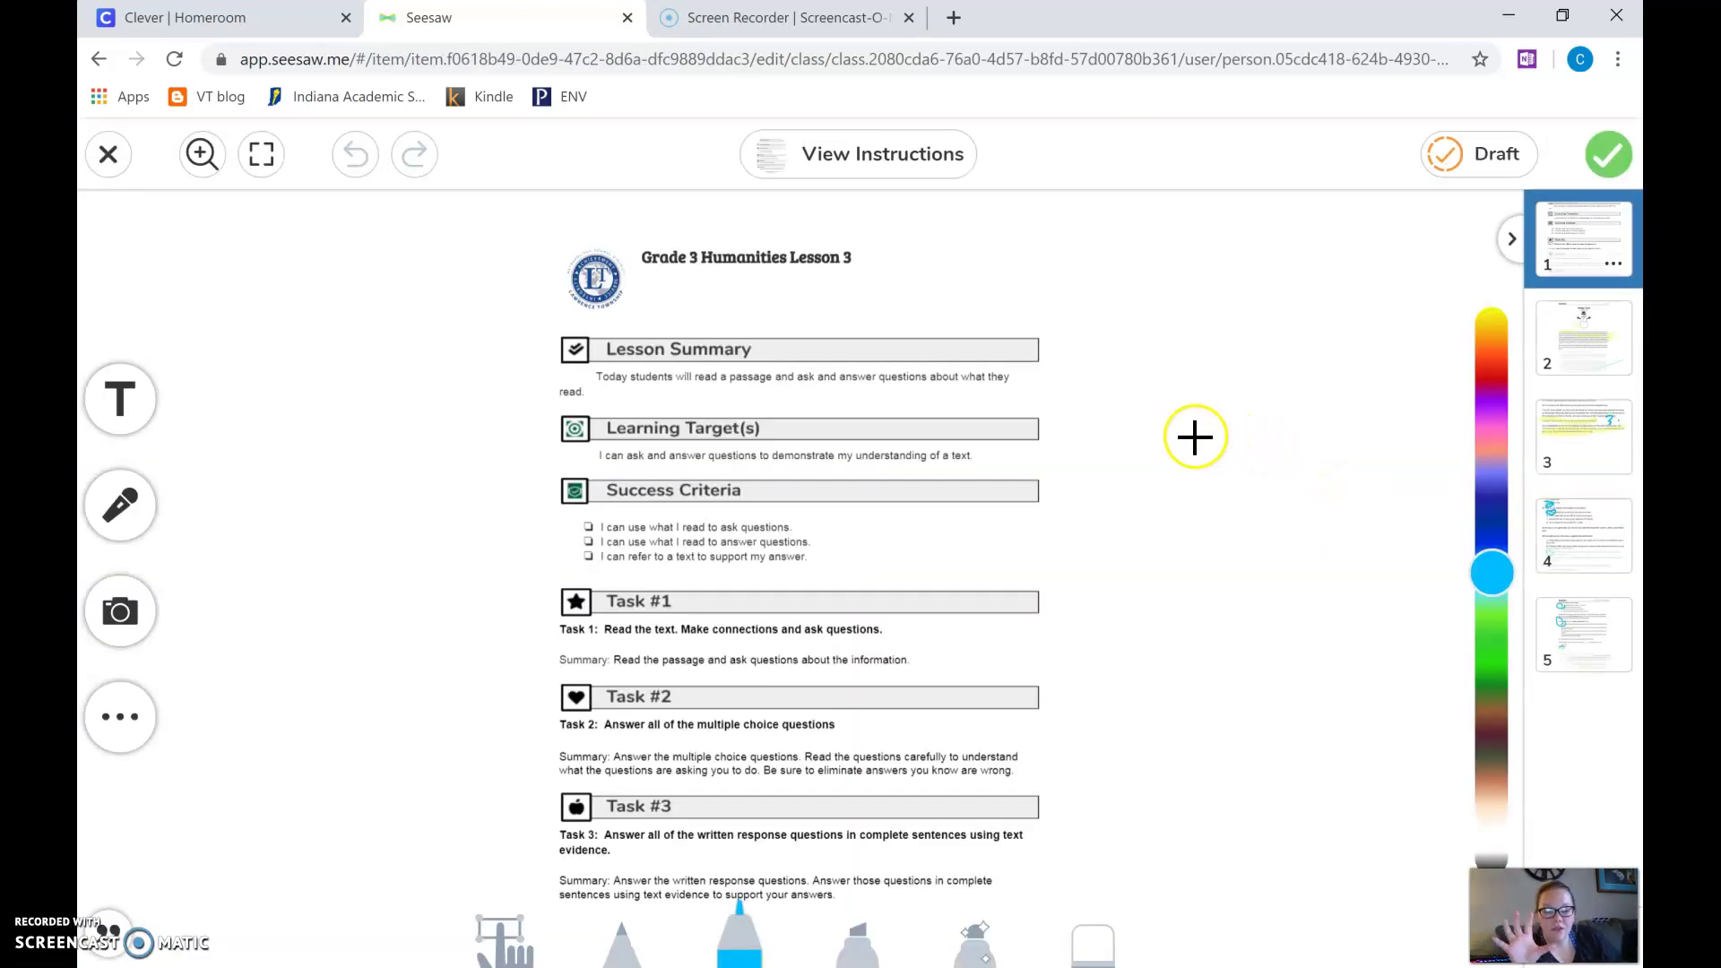
click(1555, 333)
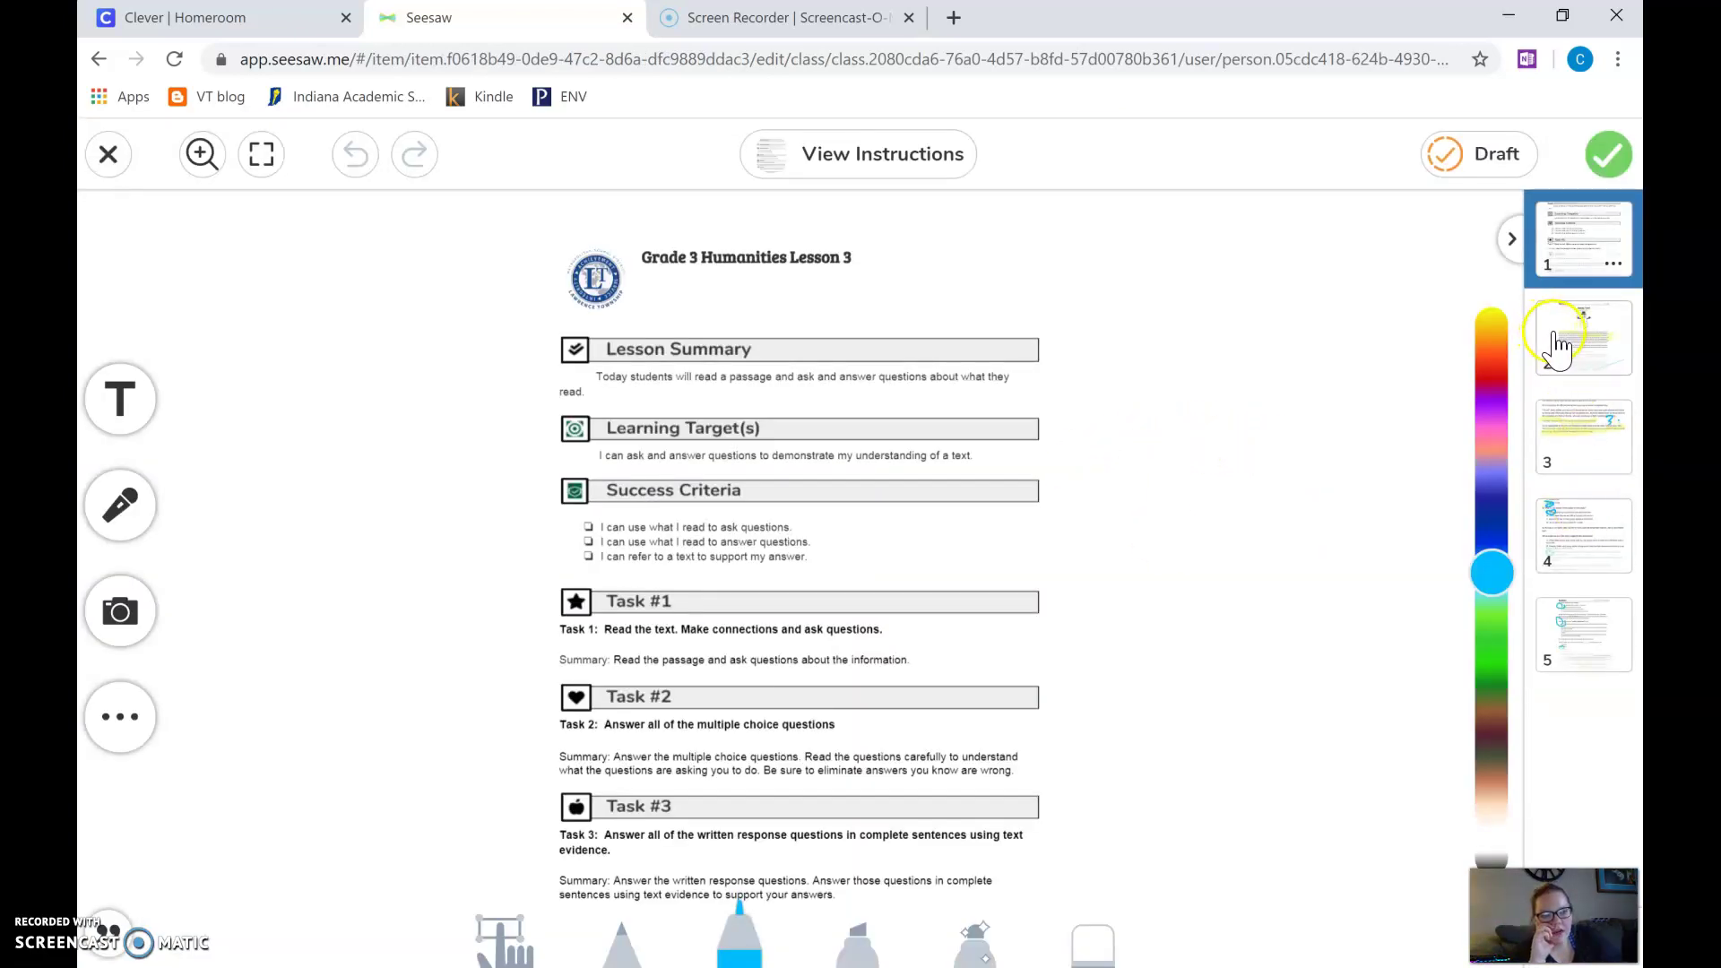
click(1583, 383)
click(1580, 448)
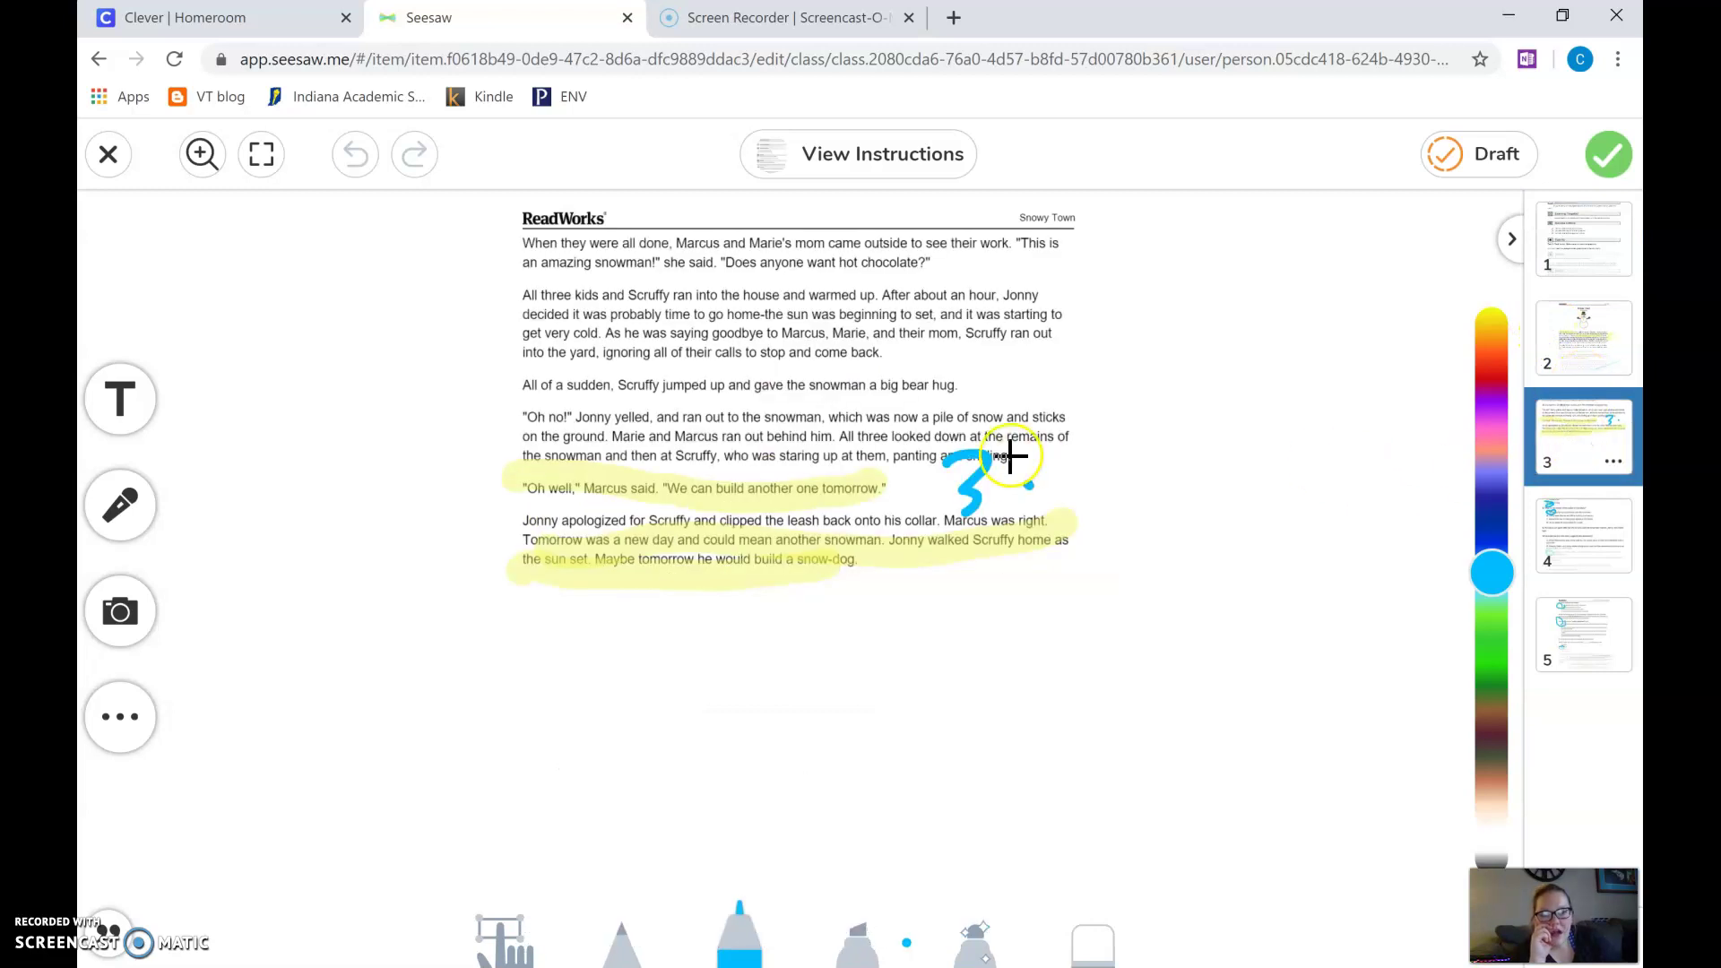
Step: Add a purple note praising the #3 as explicit evidence, sized beside the passage
click(119, 403)
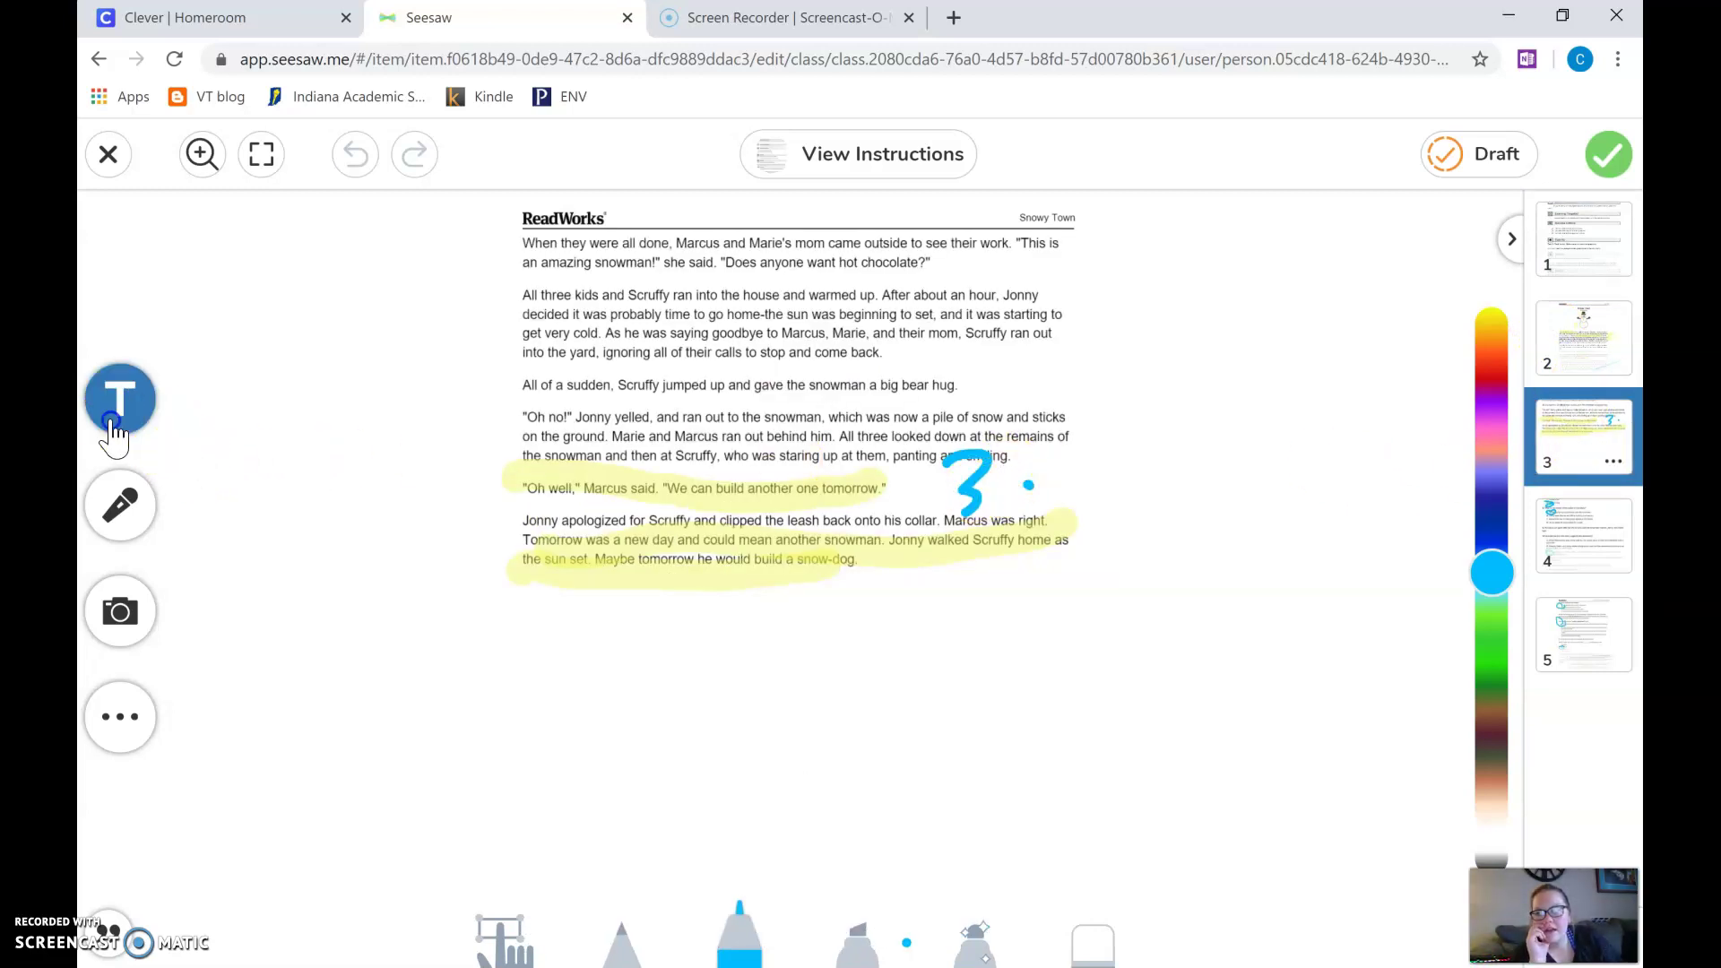
text(Kara, )
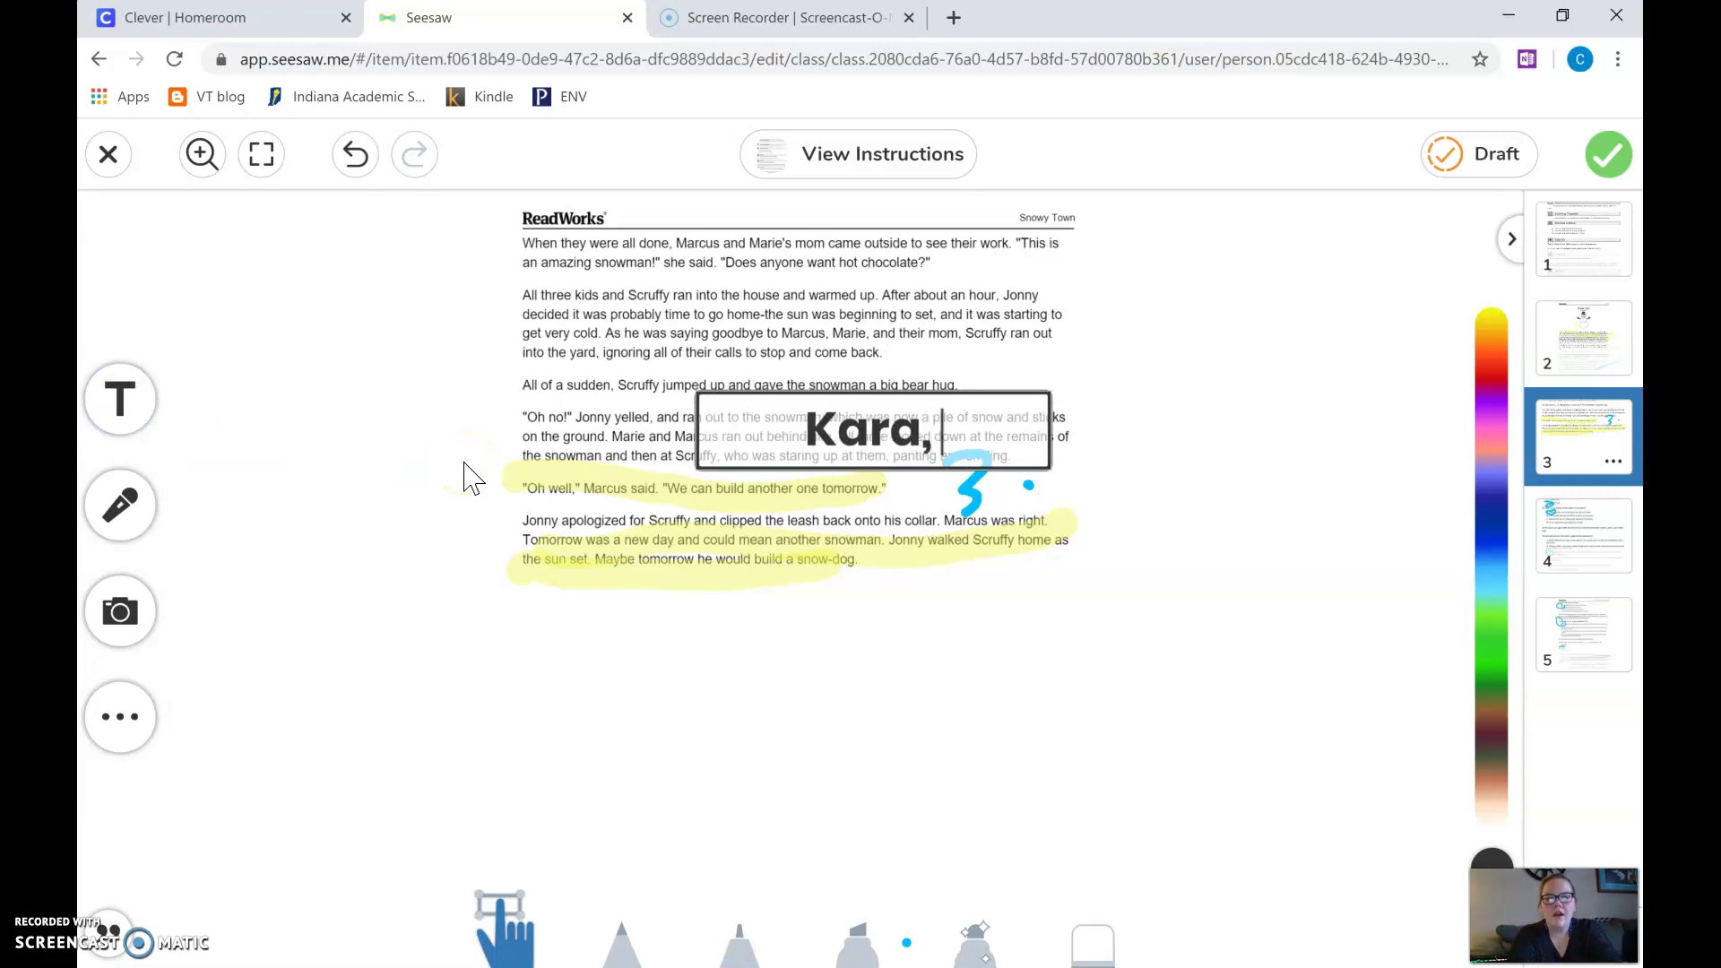
text(I love how you wrote the)
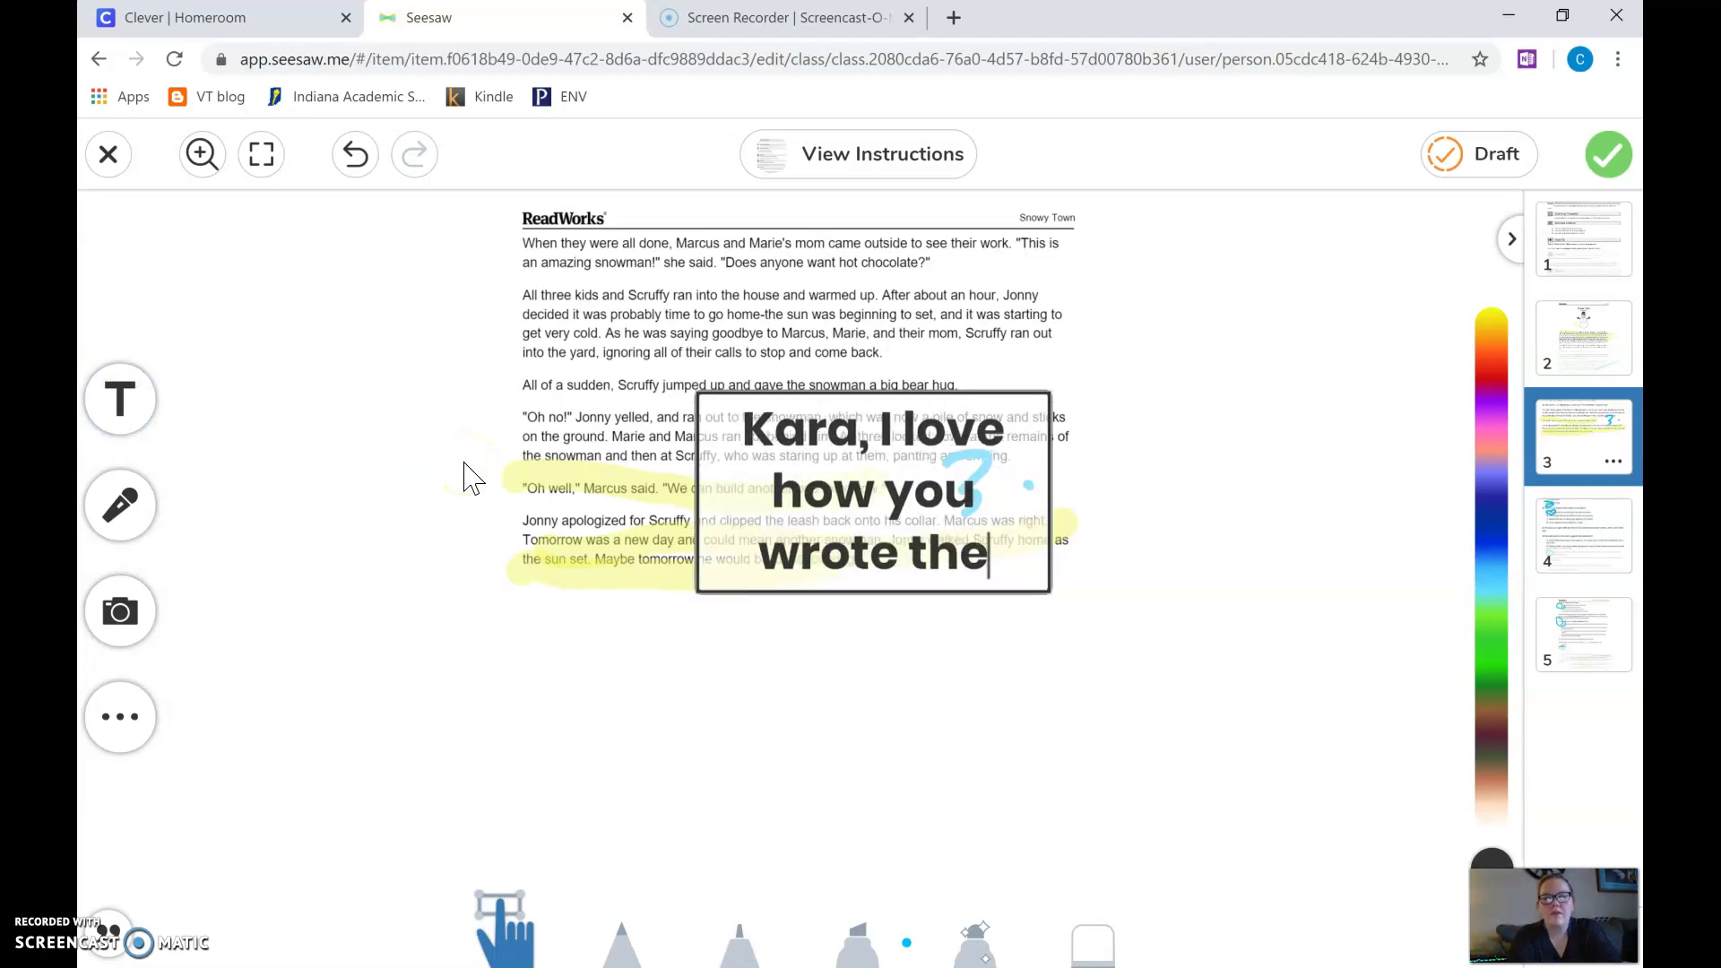
text( #3 to show )
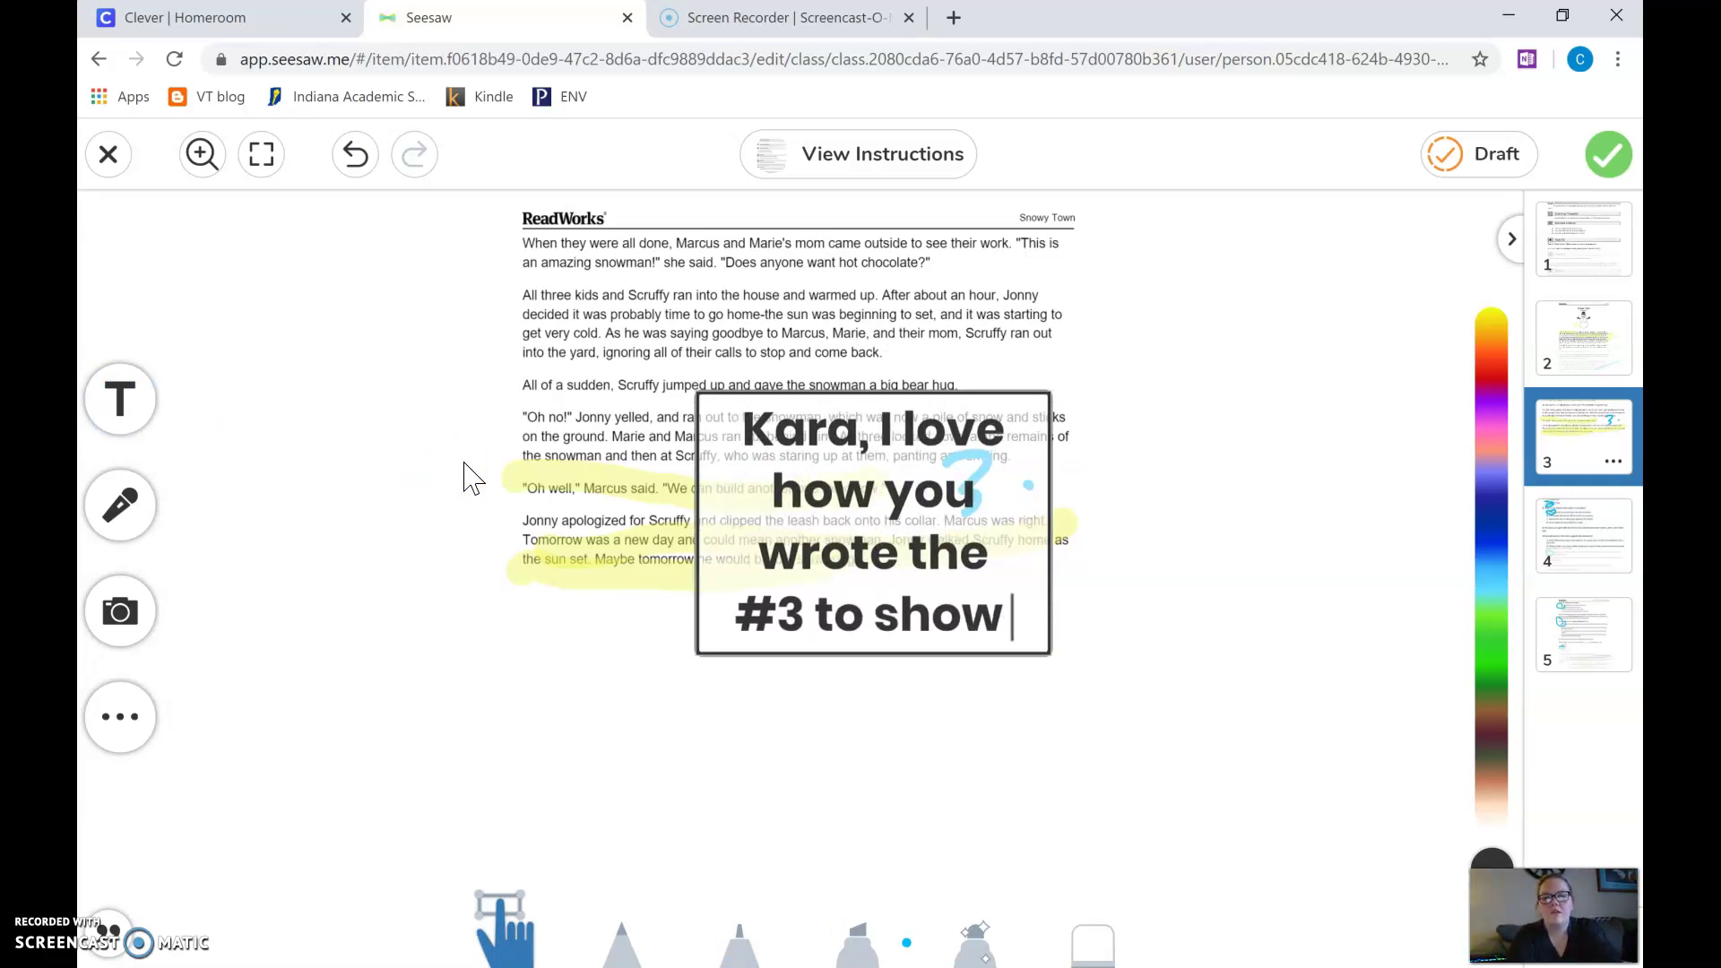
text(your explicit e)
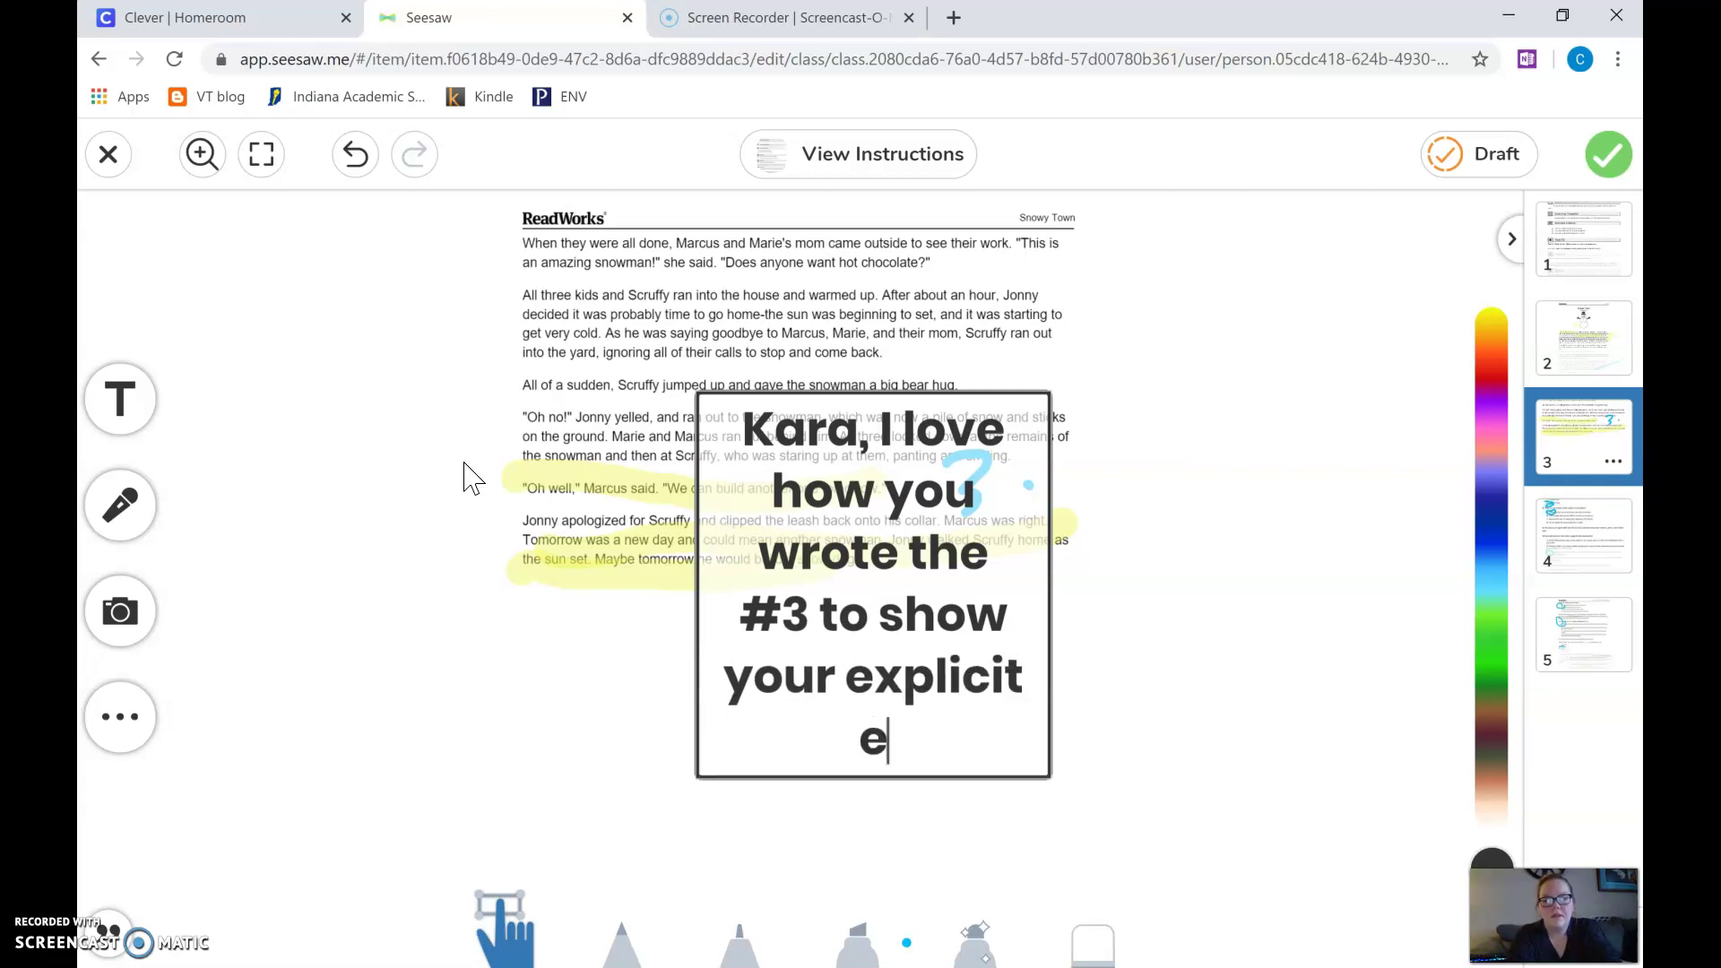
text(vidence! :) W)
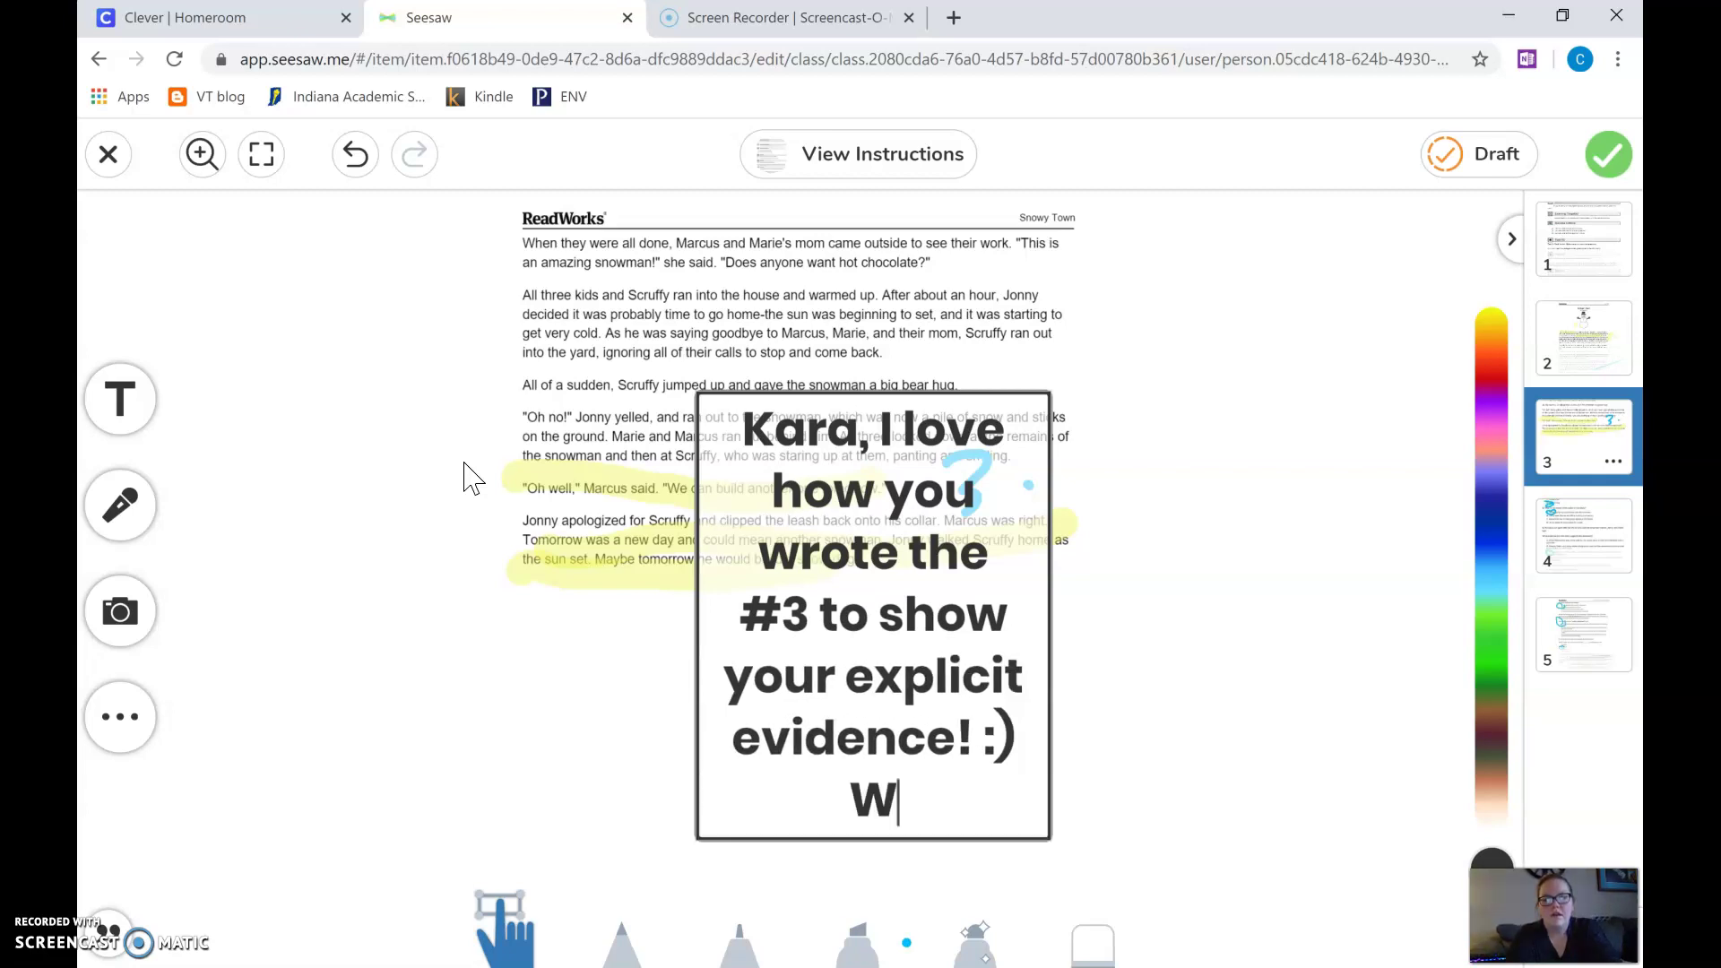
text(ay to go!)
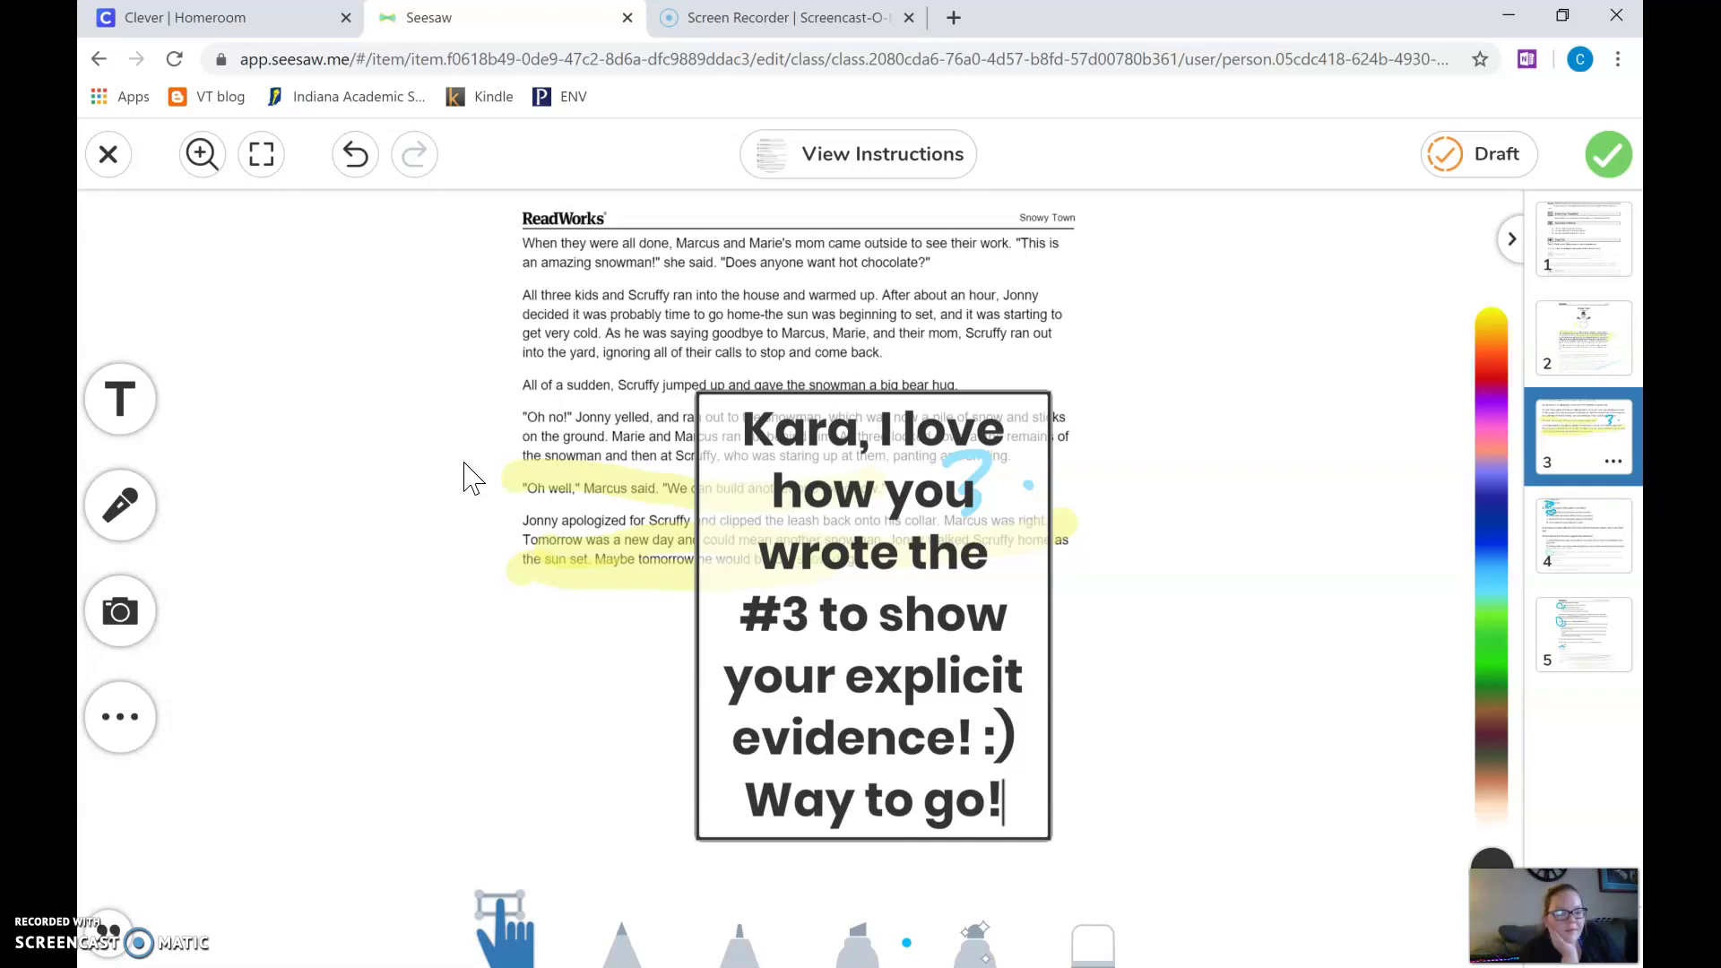
click(1489, 479)
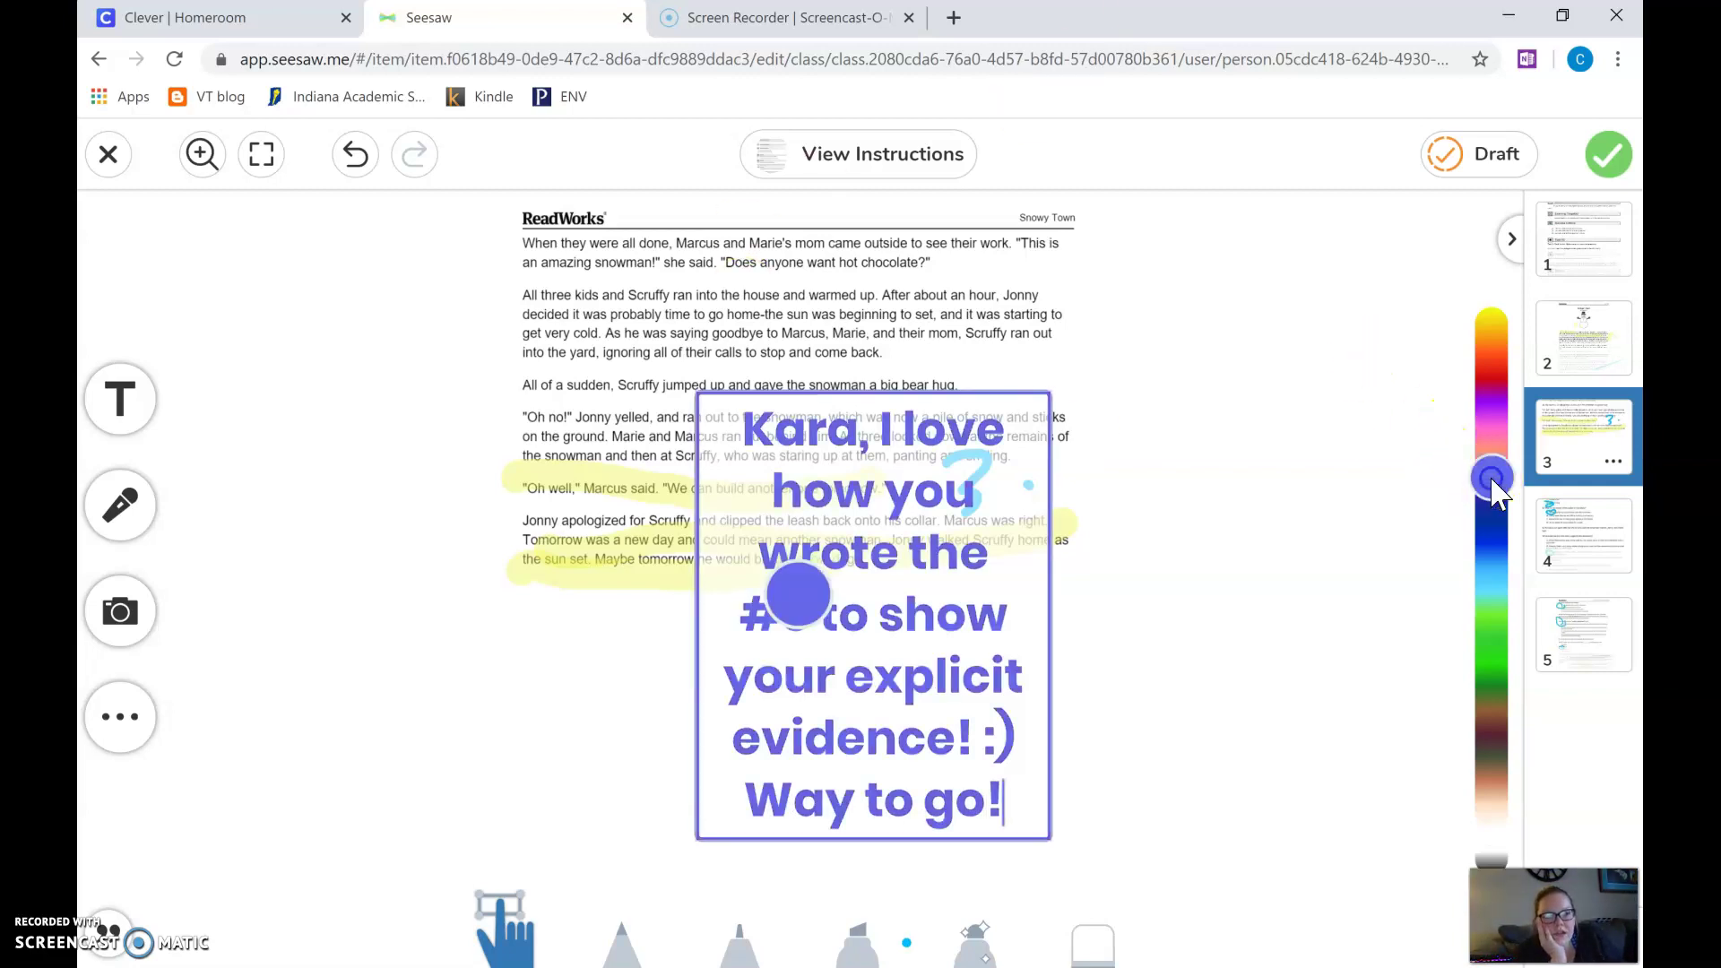
click(1030, 799)
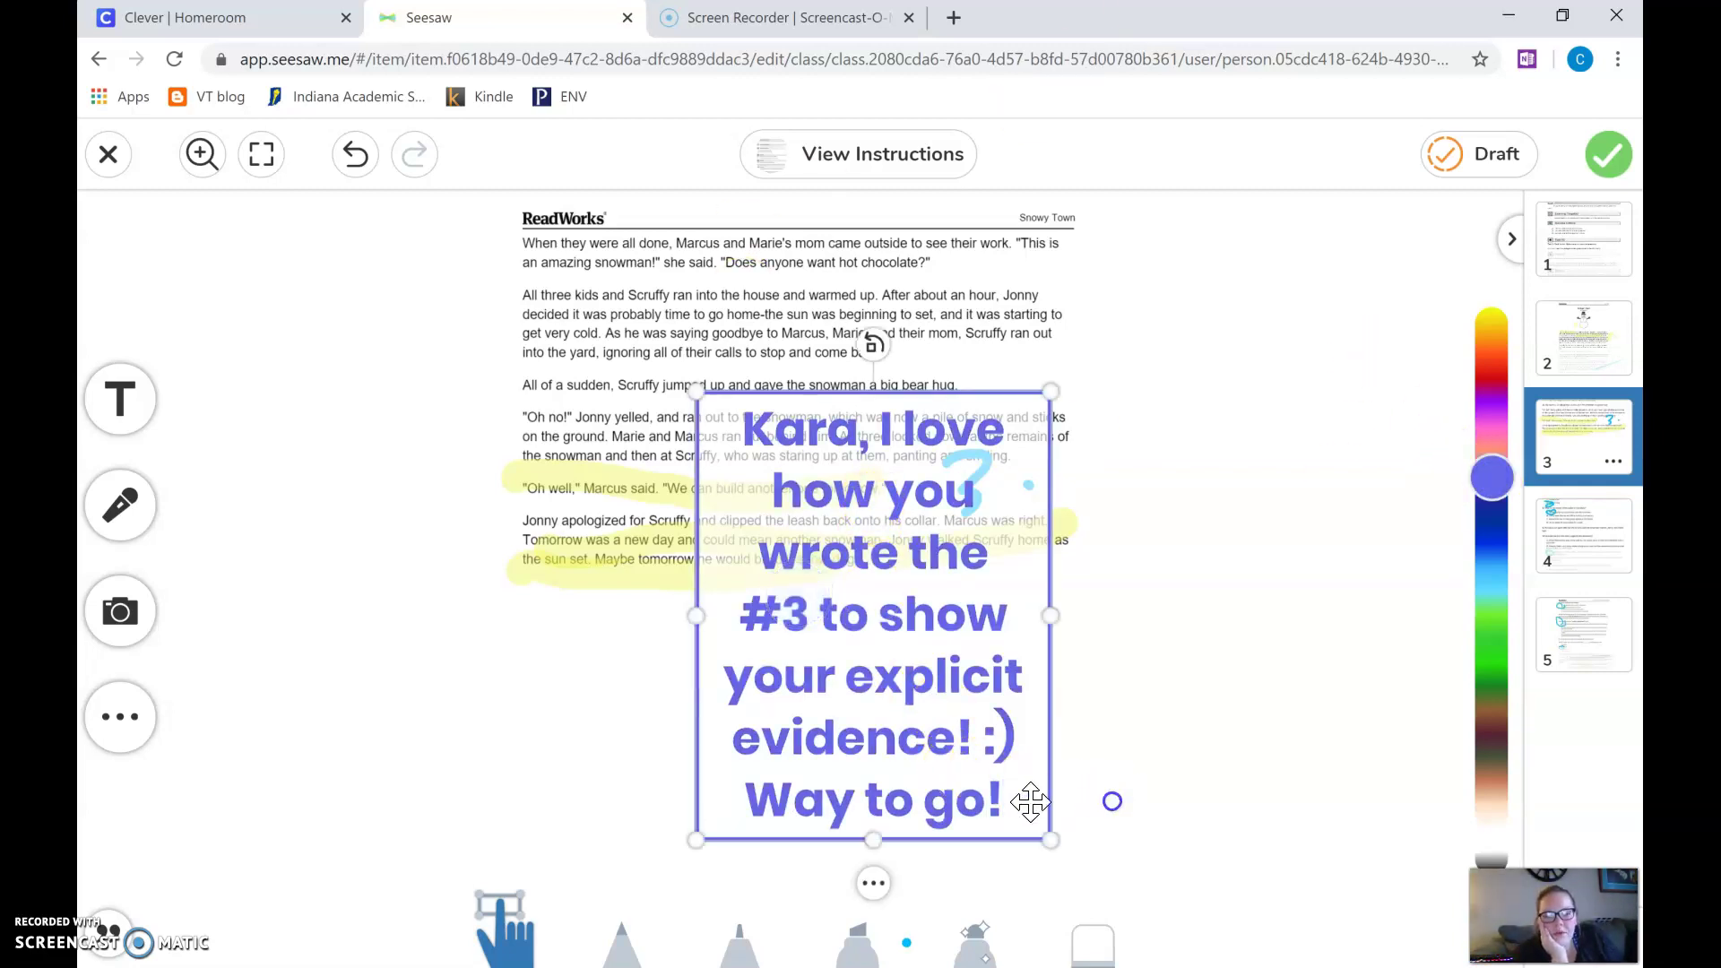
drag(1051, 840, 1214, 569)
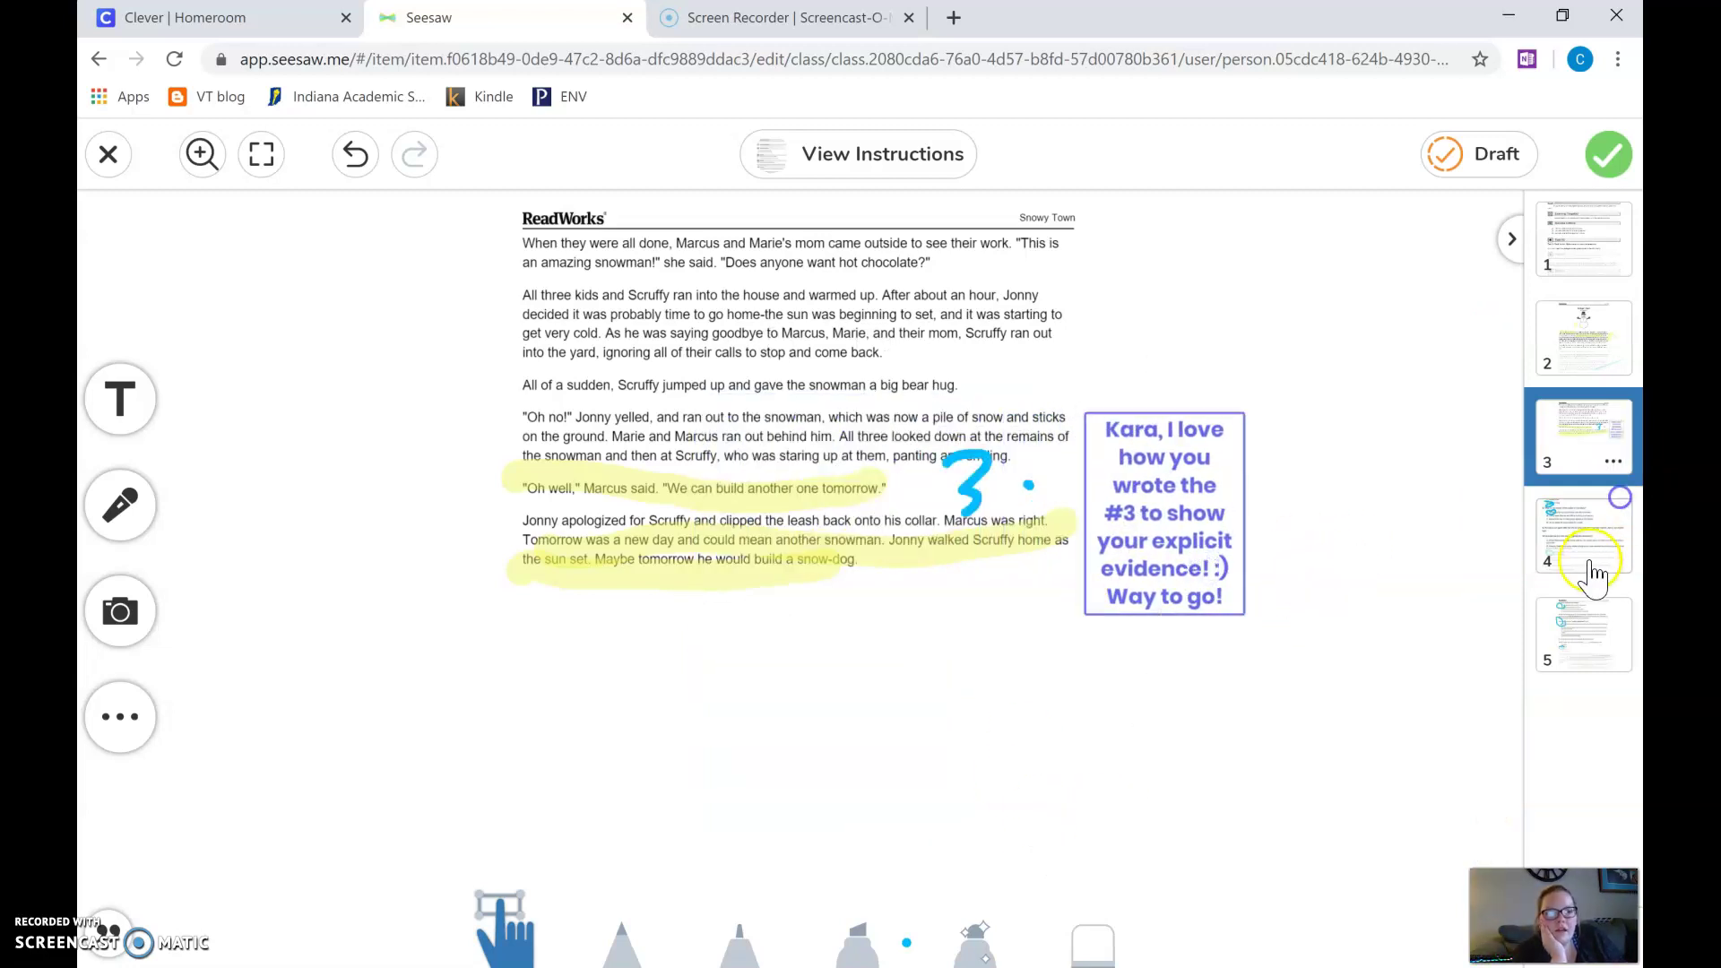
Step: On page 5, write a note asking for complete sentences with correct capitalization and punctuation
click(1576, 641)
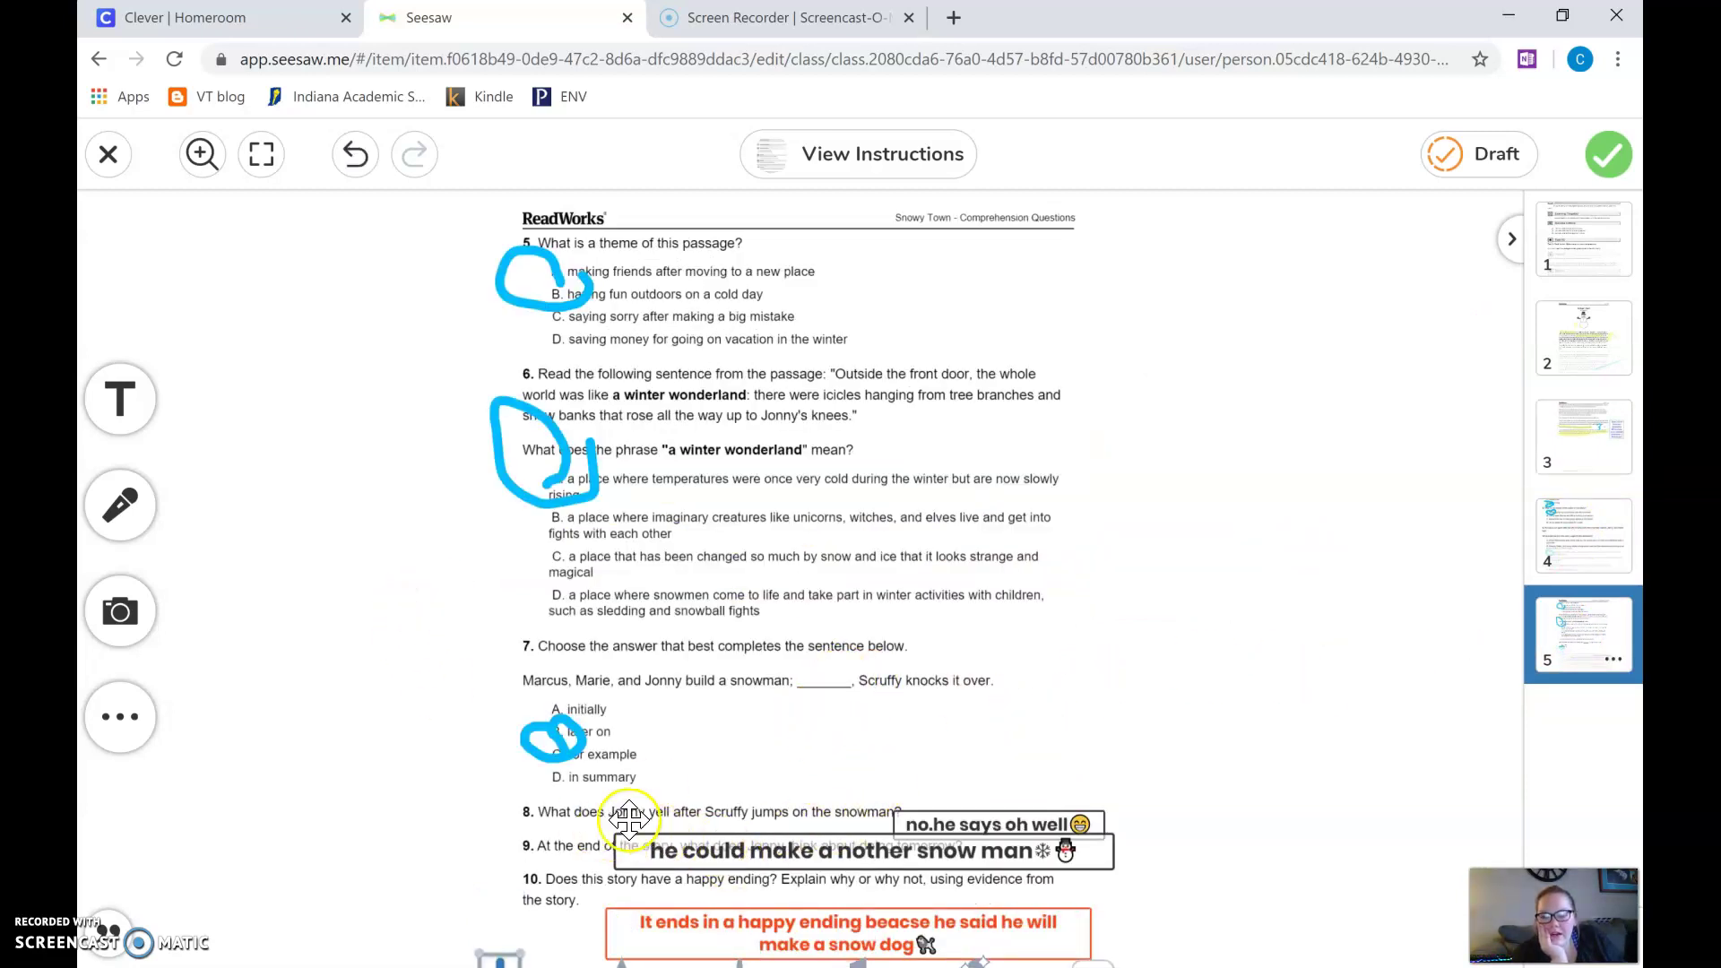
click(112, 421)
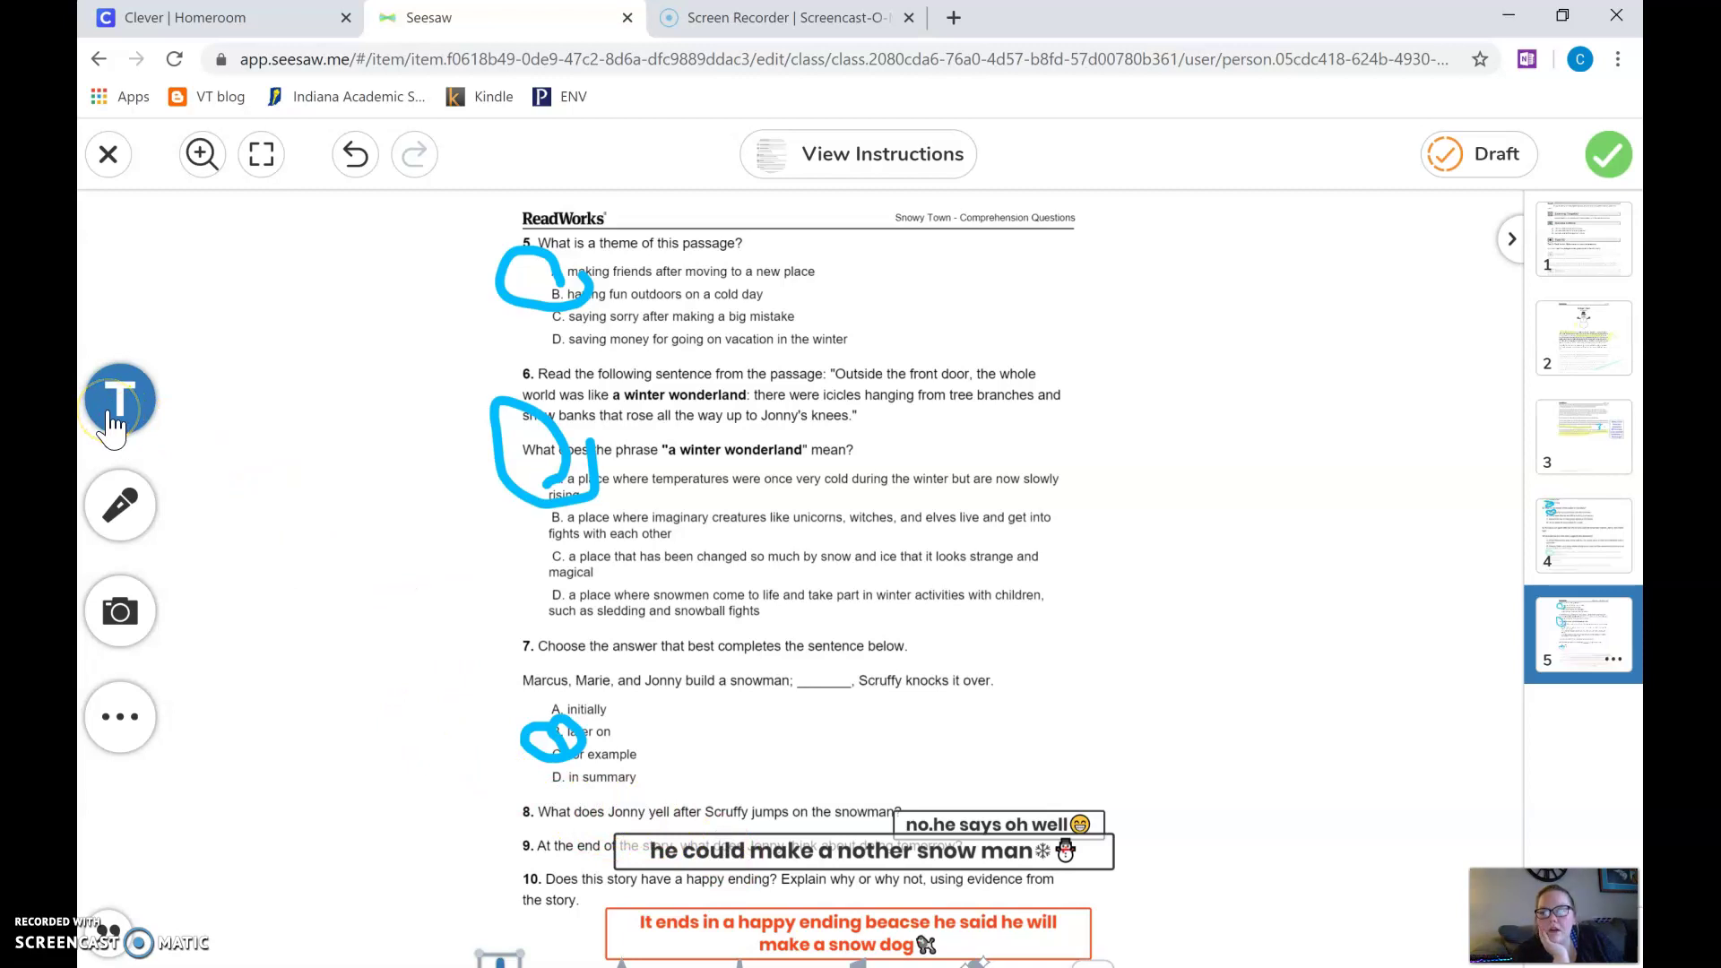
click(112, 421)
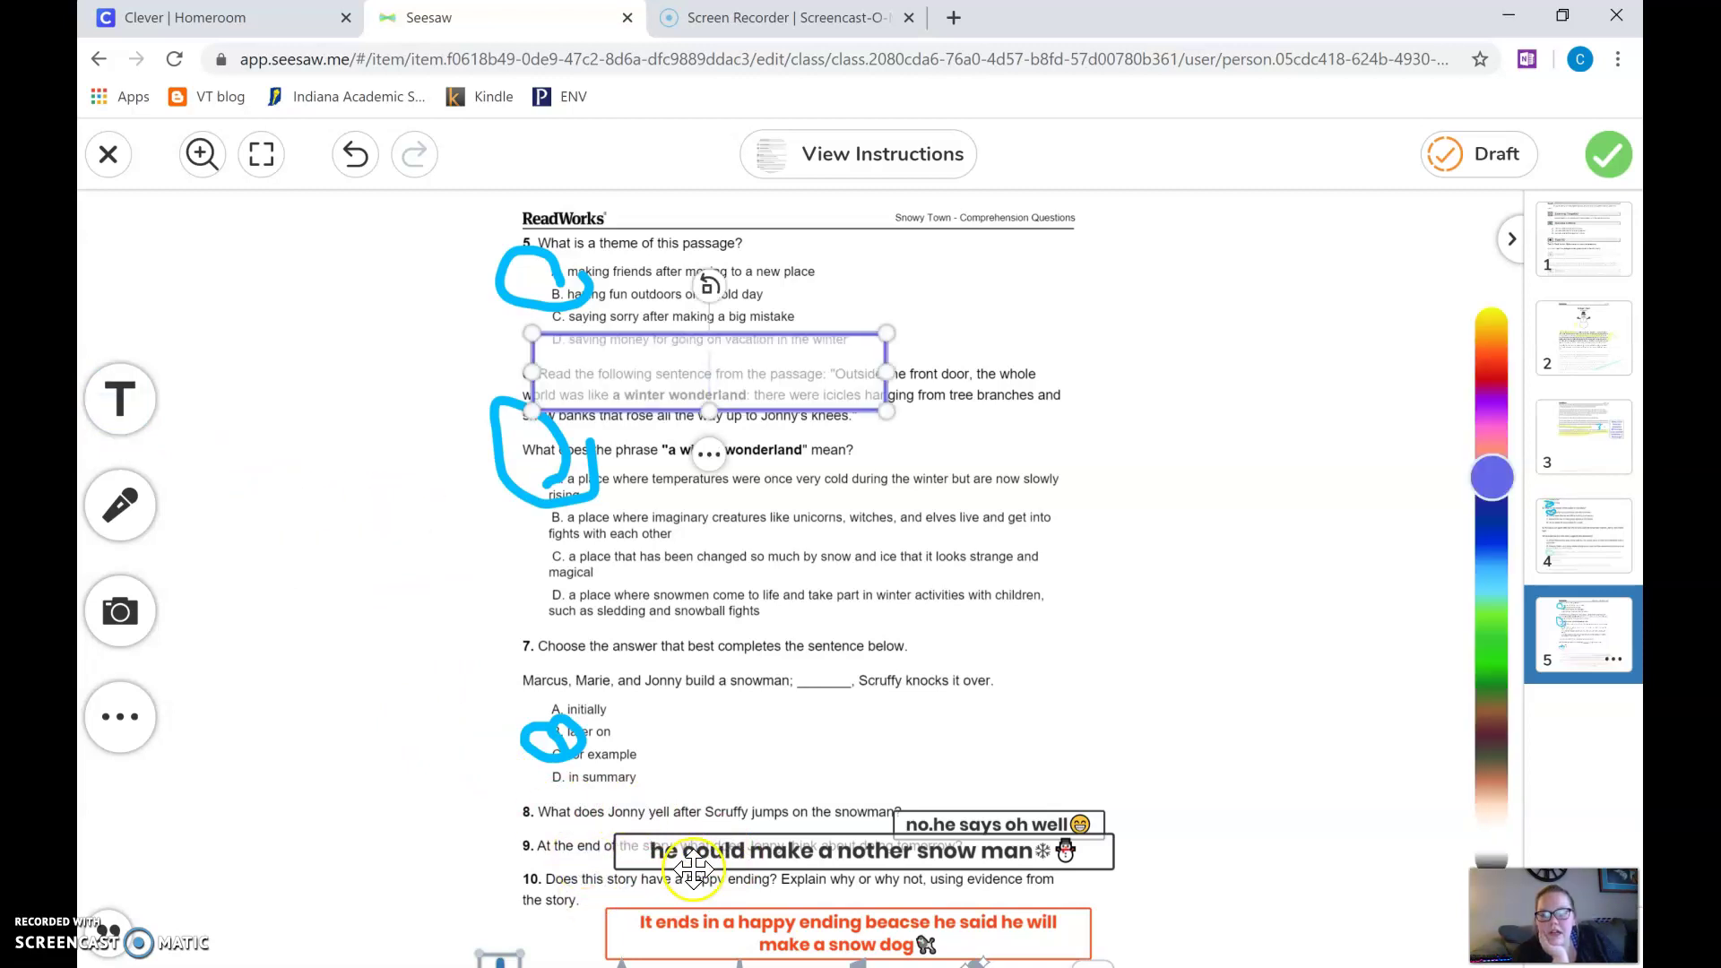
text(K)
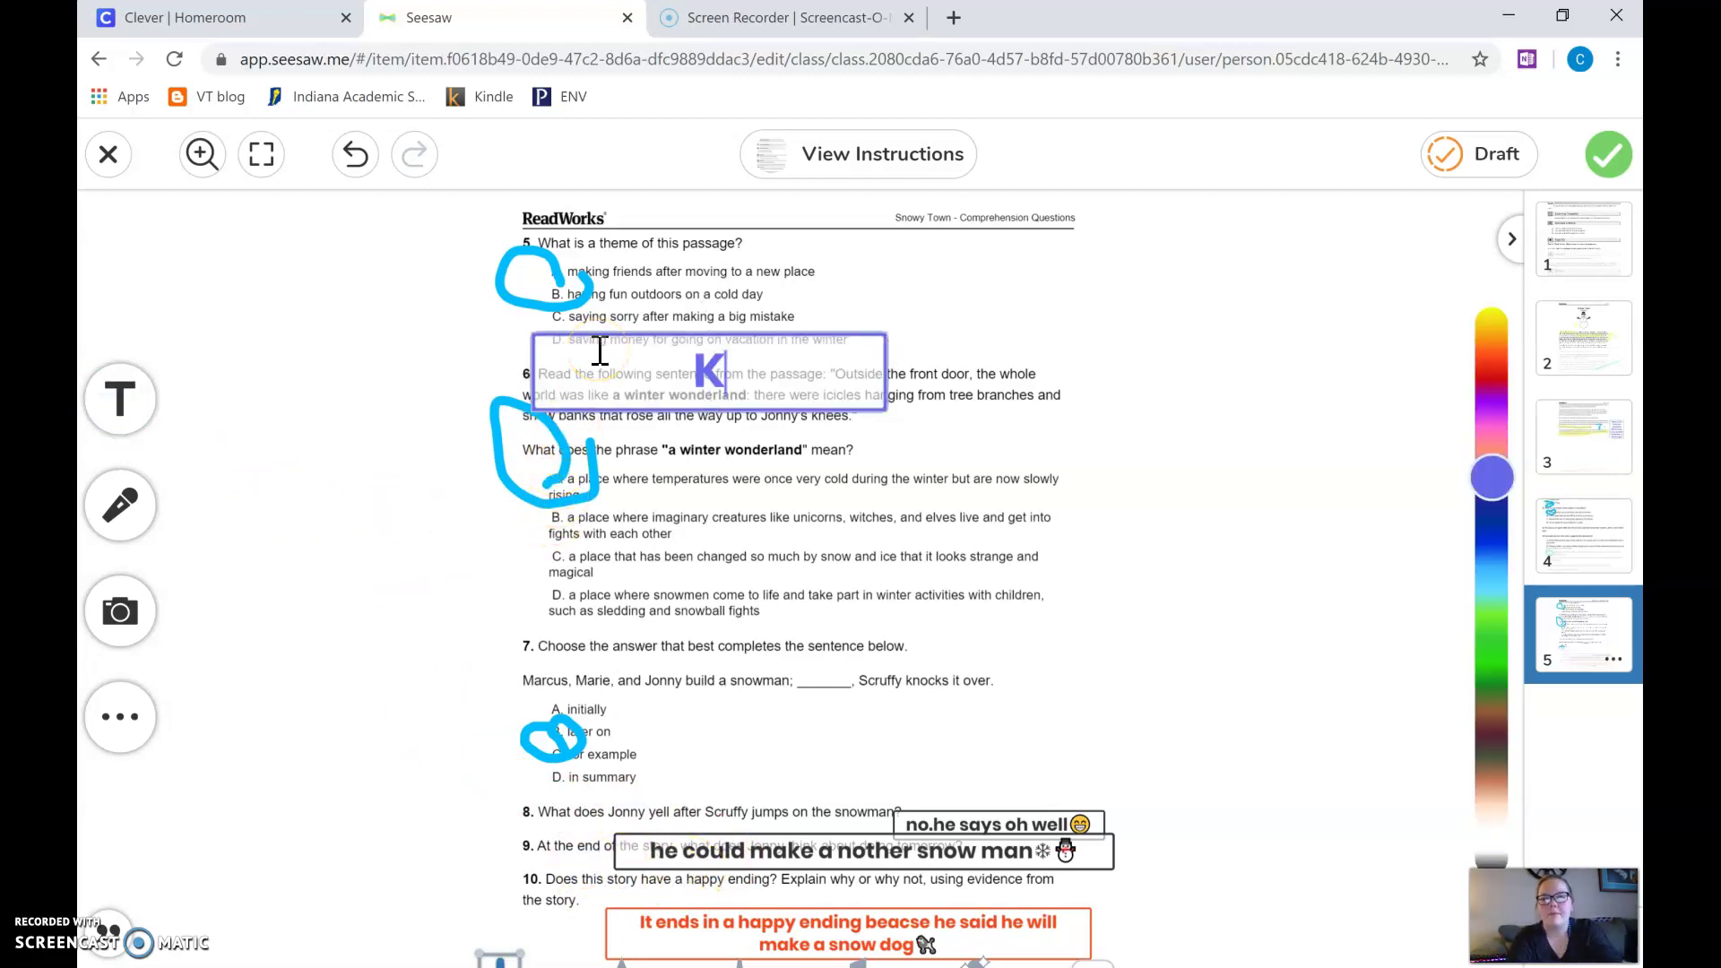
text(ara, make sure you're u)
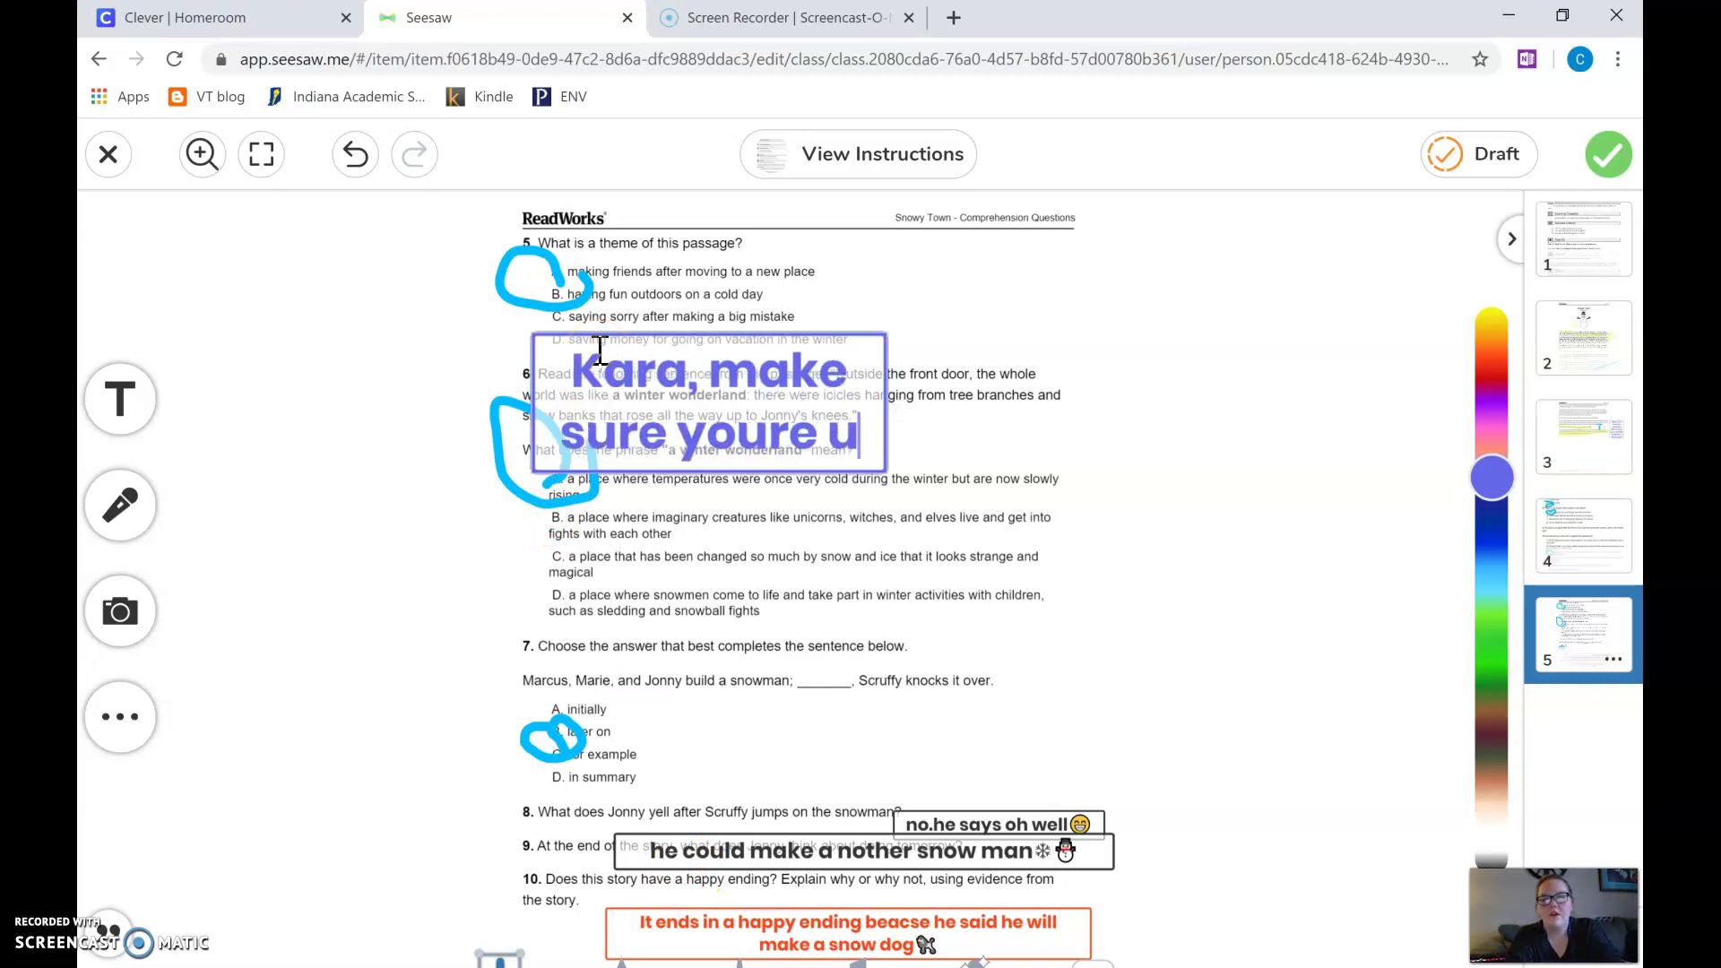
key(BackSpace)
key(BackSpace)
key(BackSpace)
key(BackSpace)
text('re using complete snen)
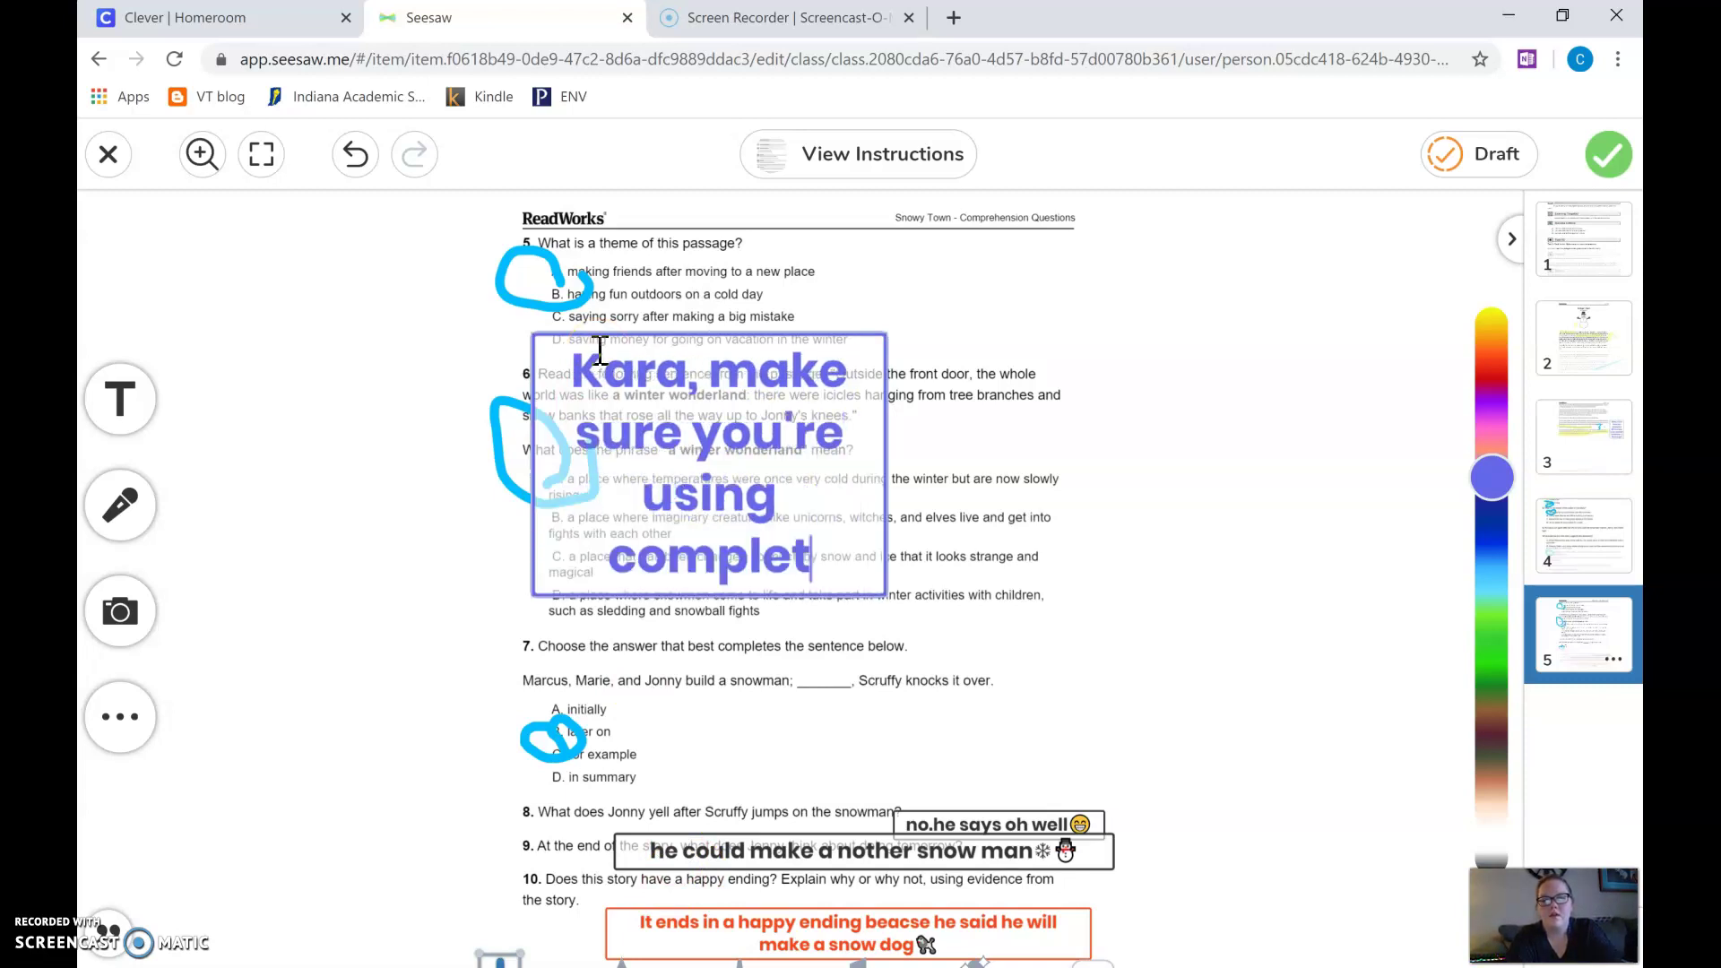
key(BackSpace)
key(BackSpace)
key(BackSpace)
text(ent)
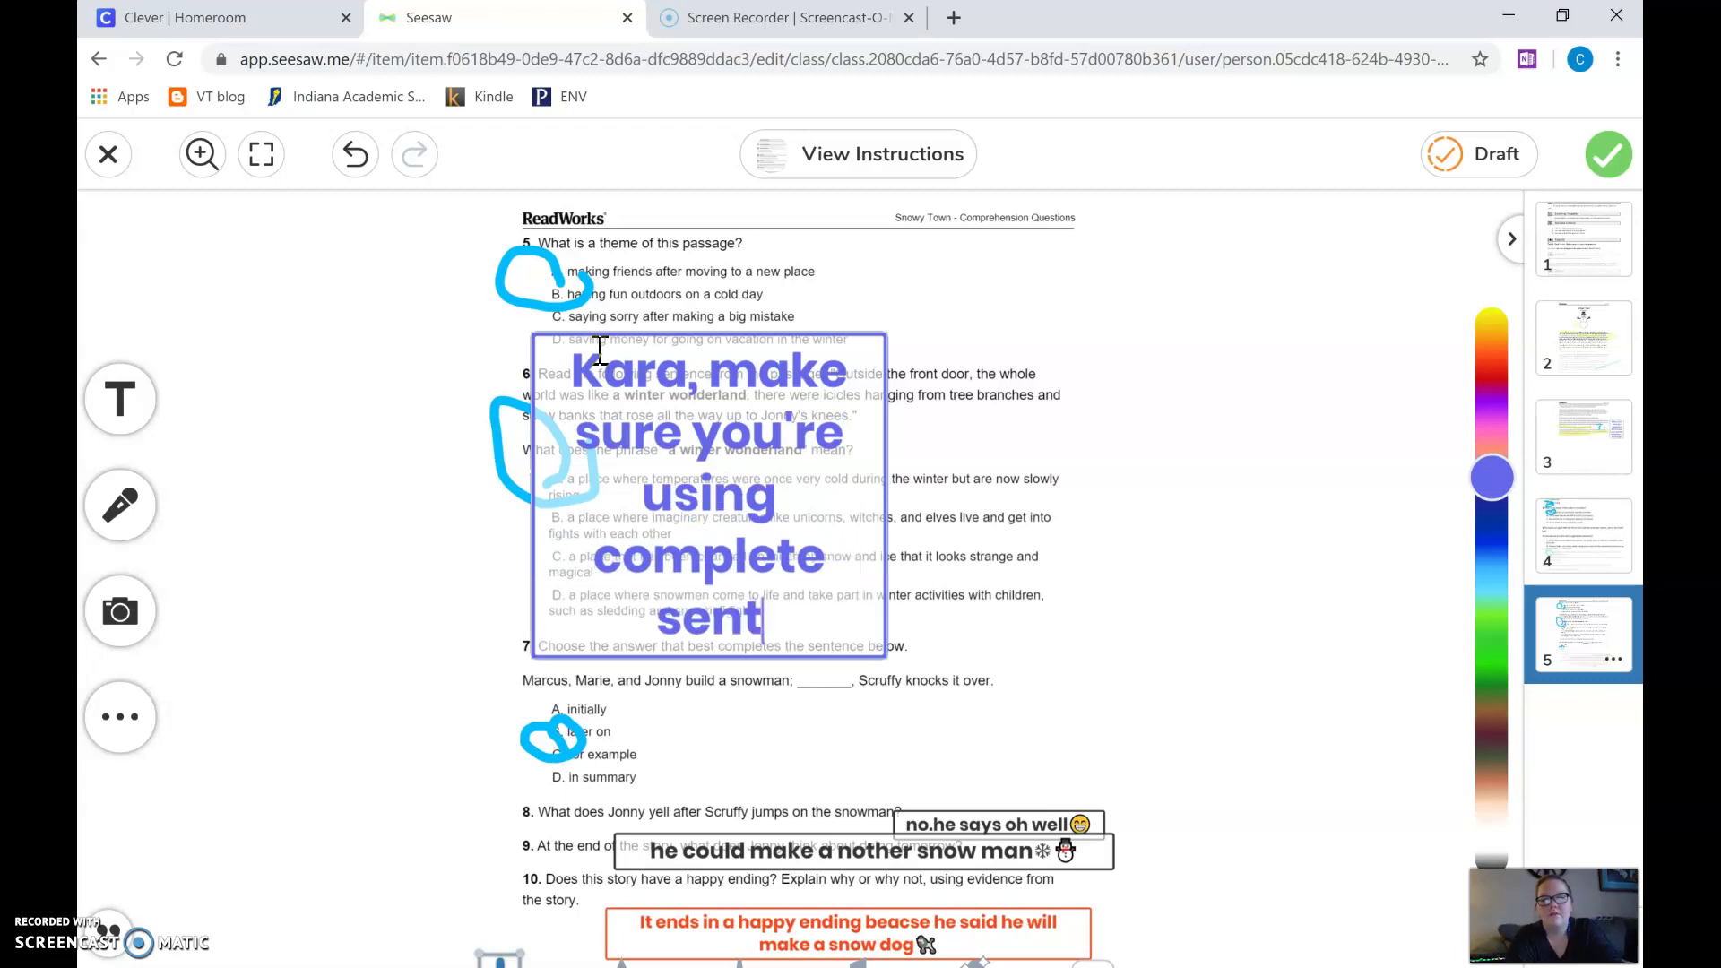
text(ences here, with co)
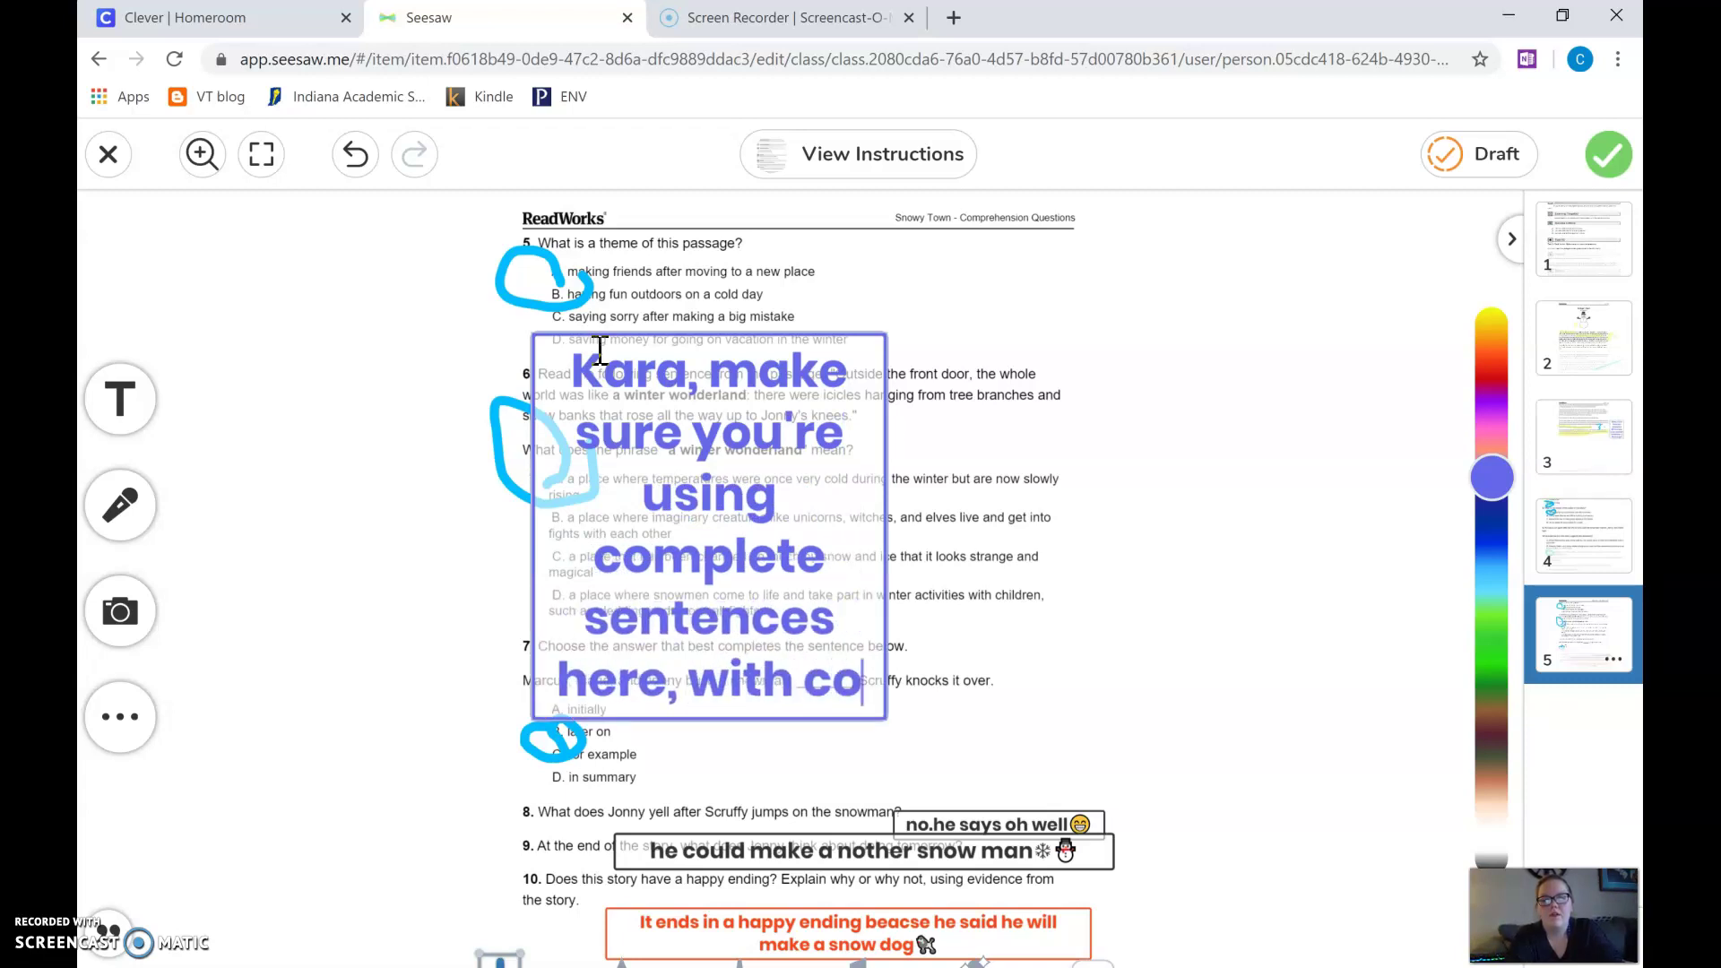
text(rrect capitalization)
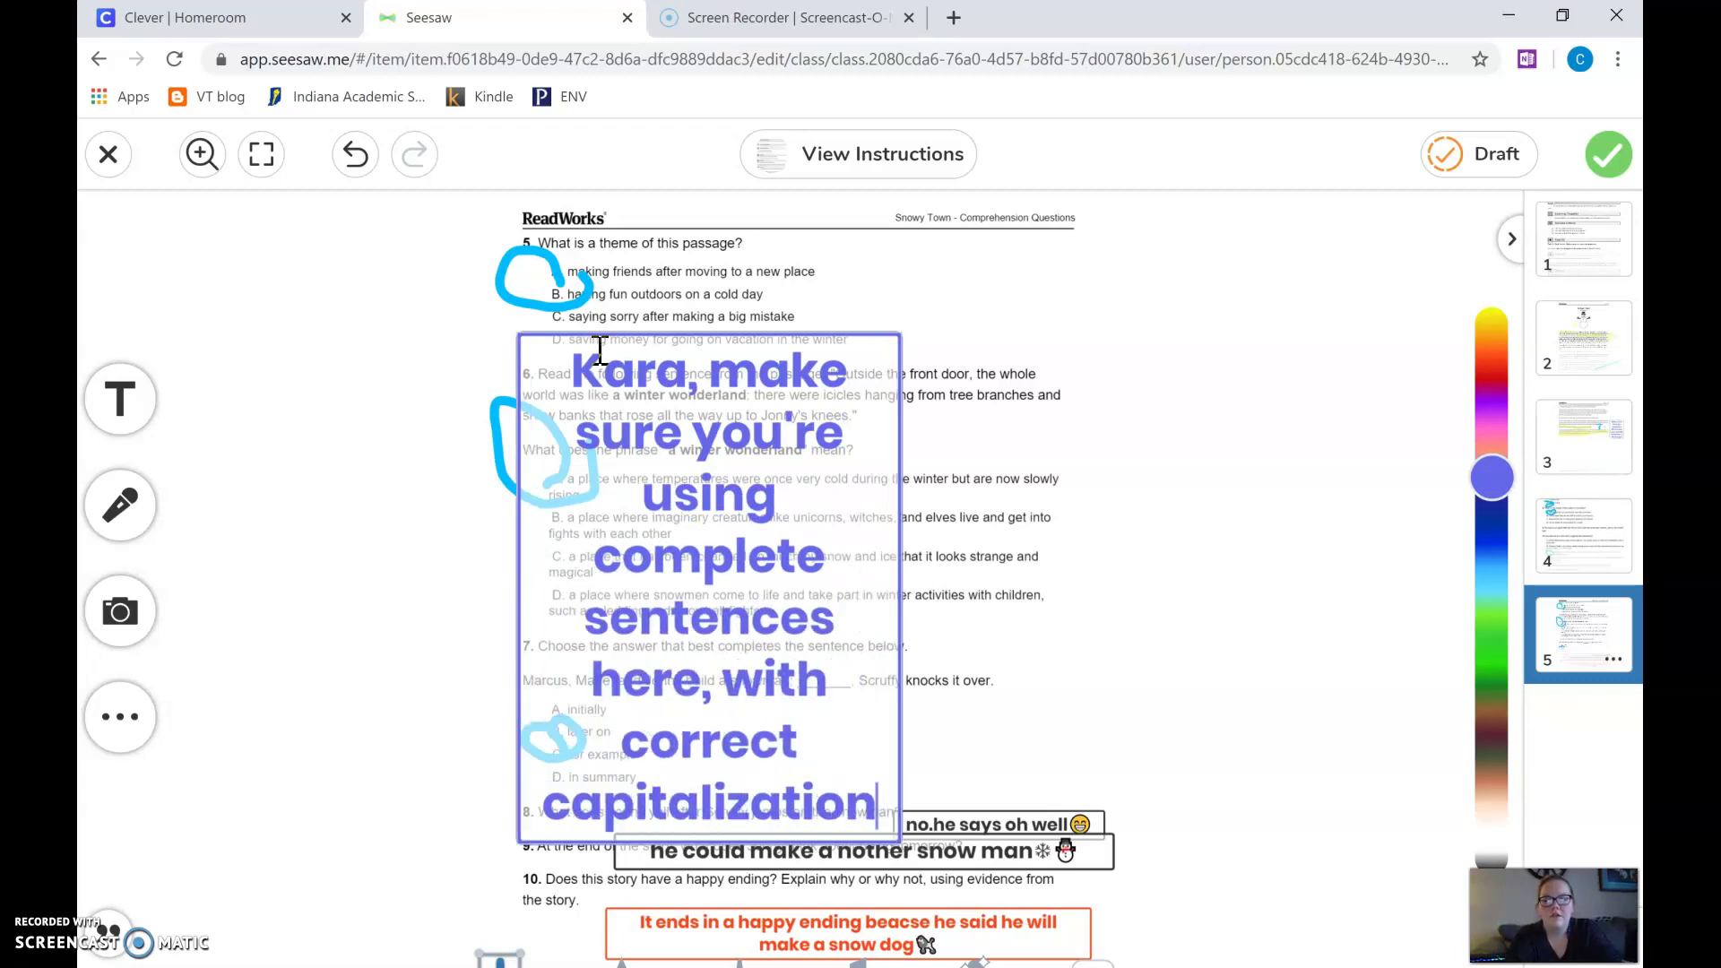
text( and punctuation! :))
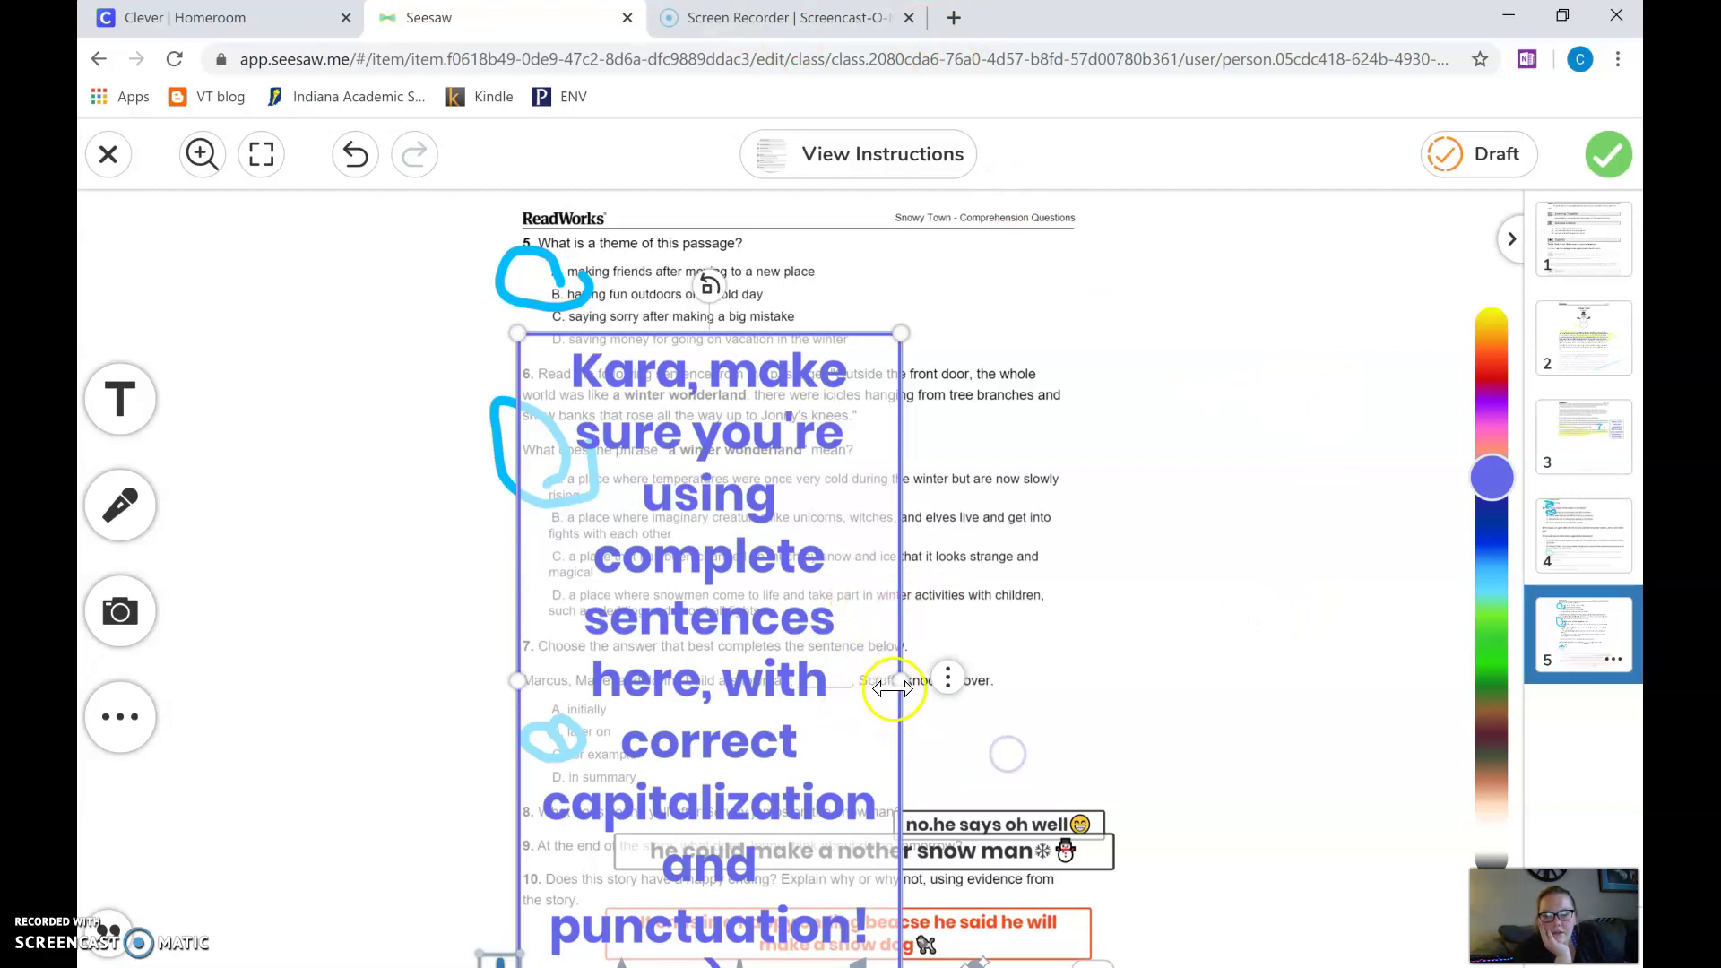
Step: Resize the note, move it to the right margin, and draw a red arrow to the answers
drag(899, 683, 1185, 583)
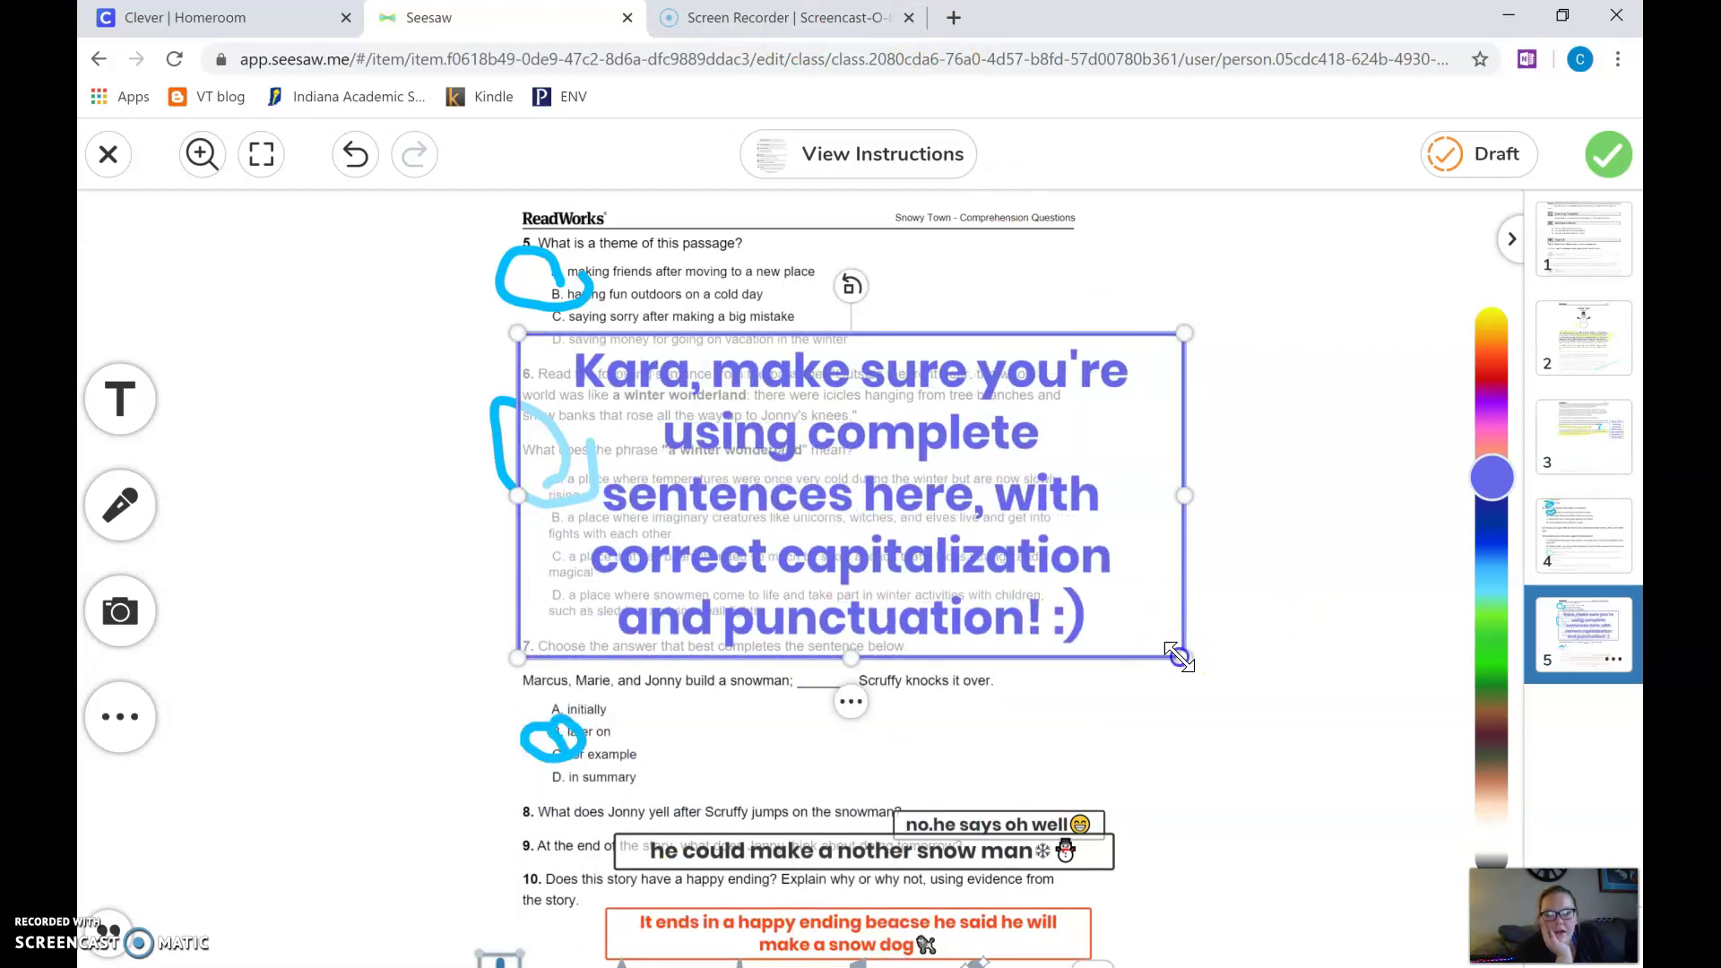
drag(1183, 657, 864, 502)
drag(759, 422, 1302, 693)
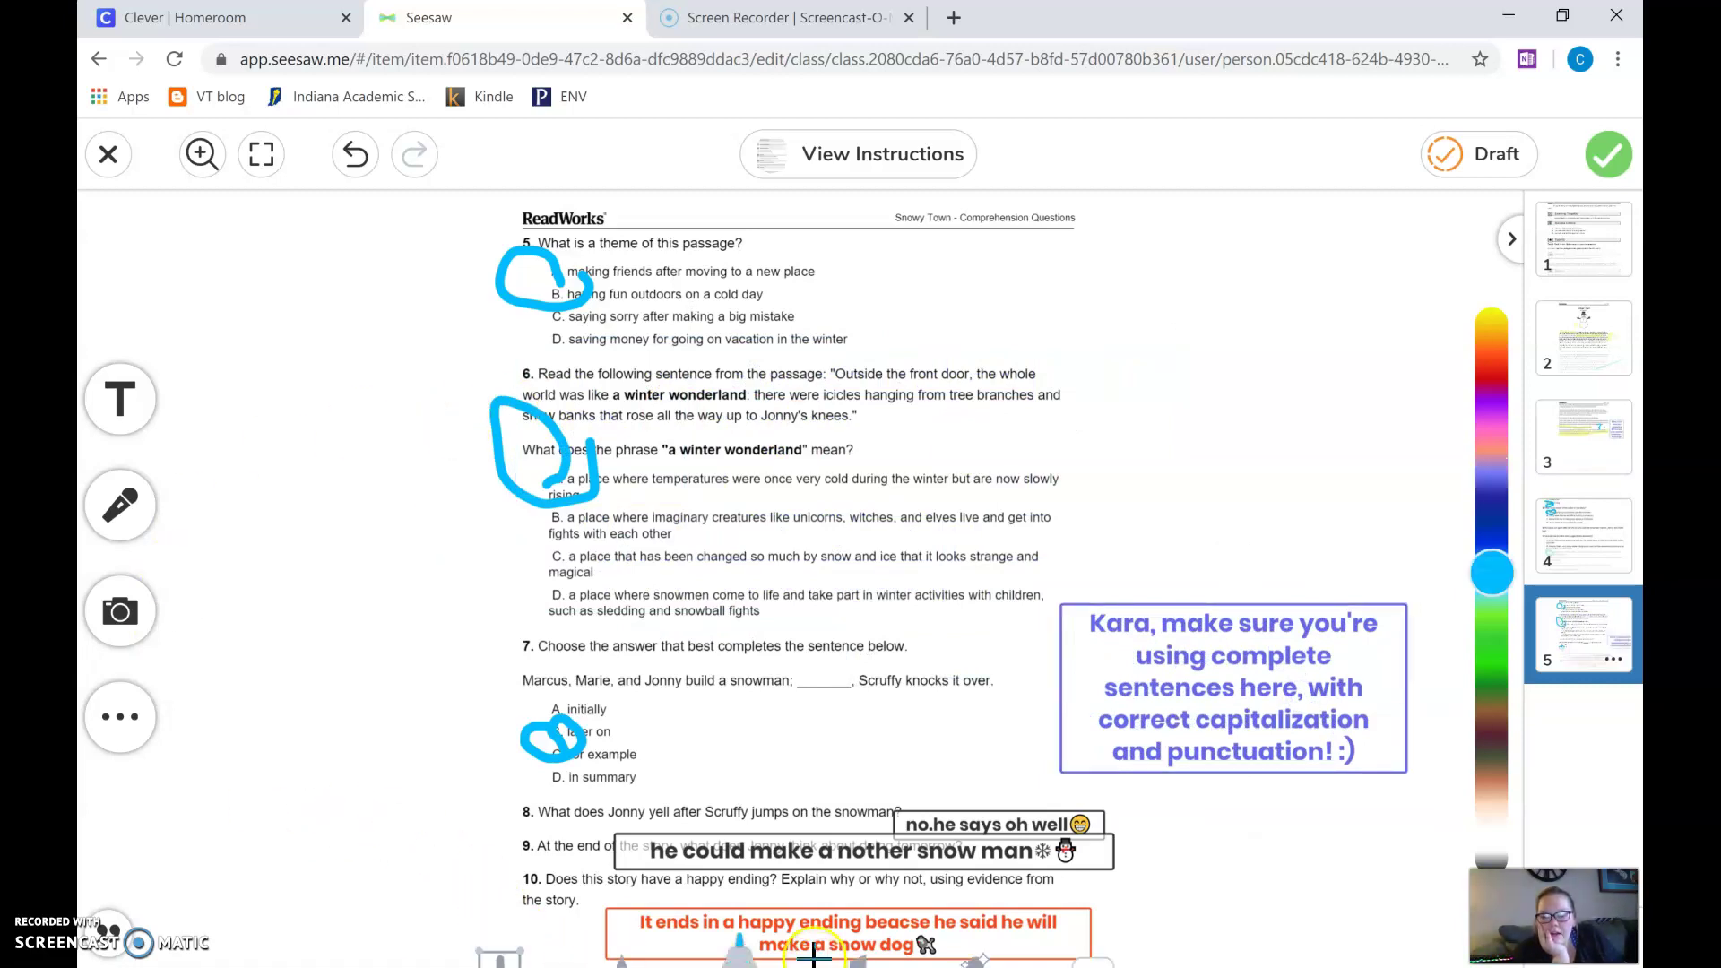
click(1494, 363)
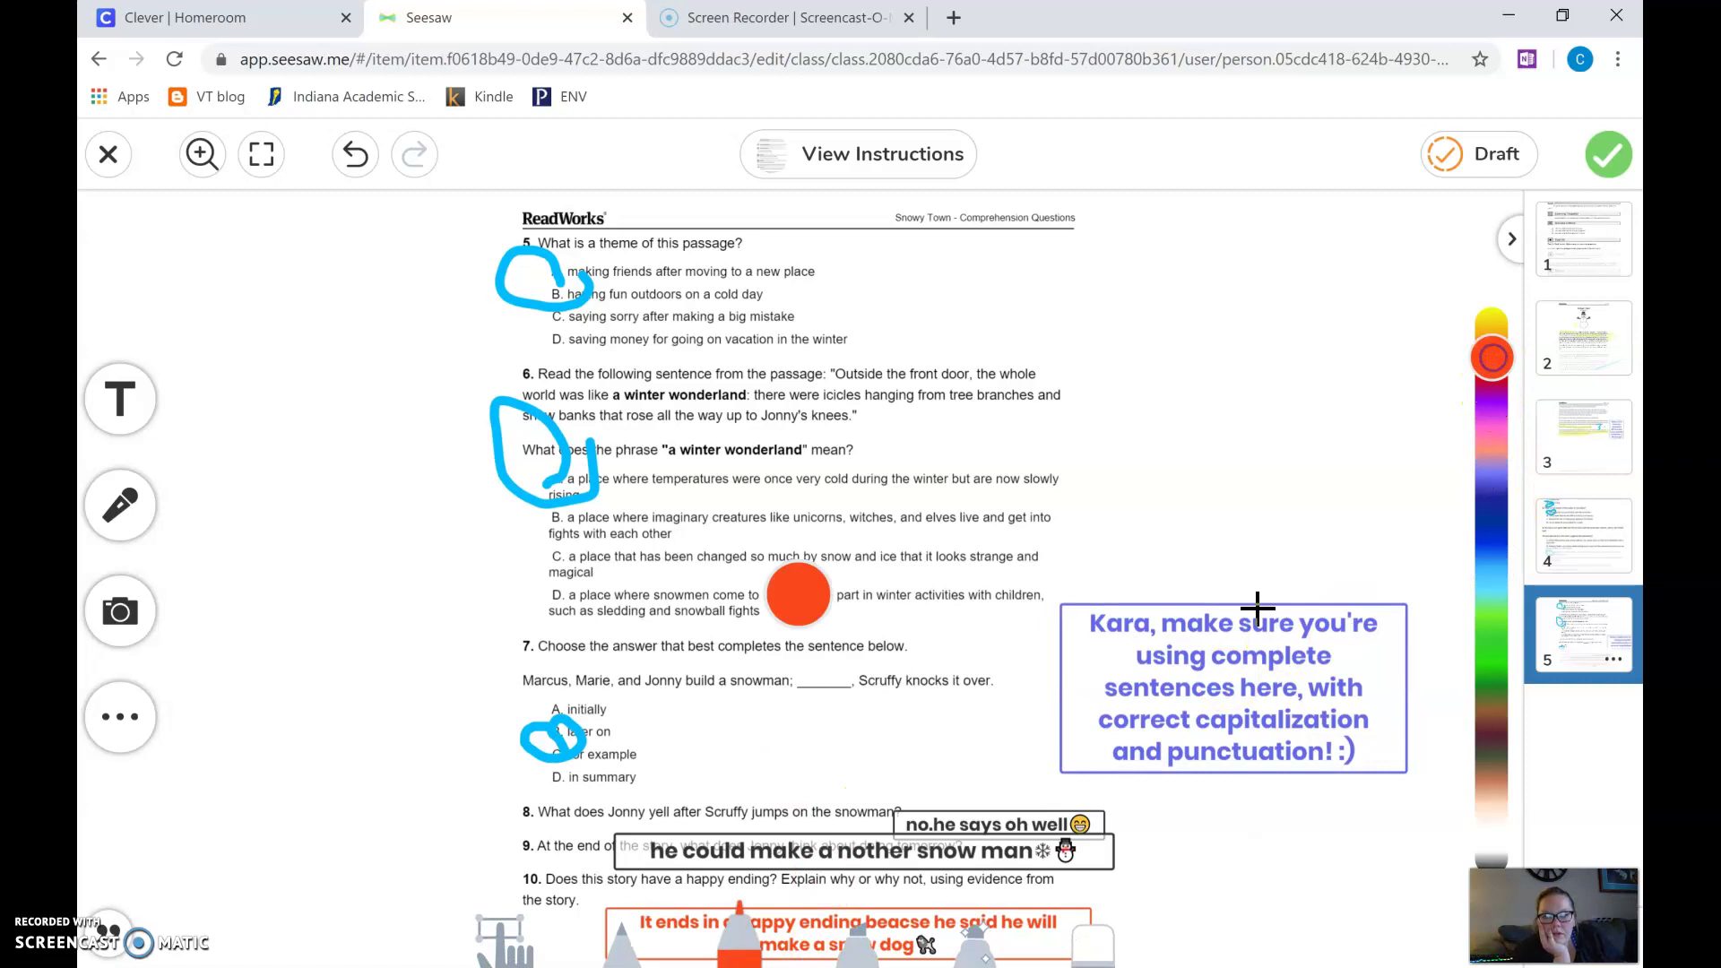
drag(1086, 695, 1015, 722)
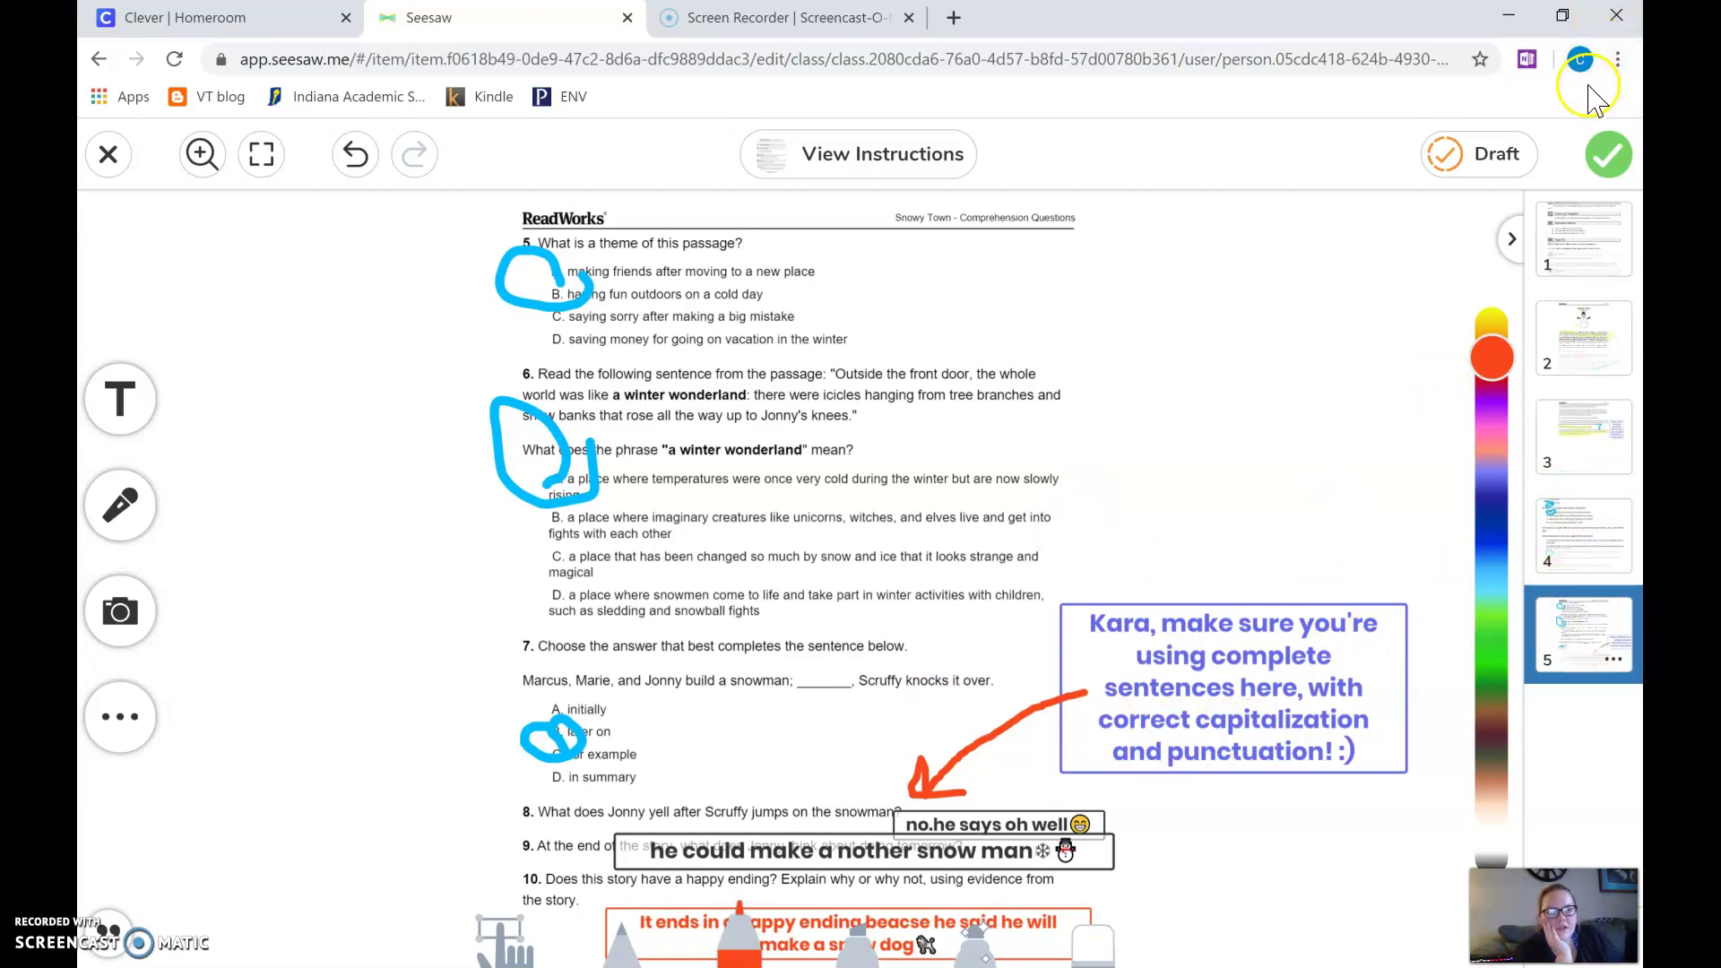
Step: Submit the annotated response and reopen the edited post's options menu in the journal
click(1605, 154)
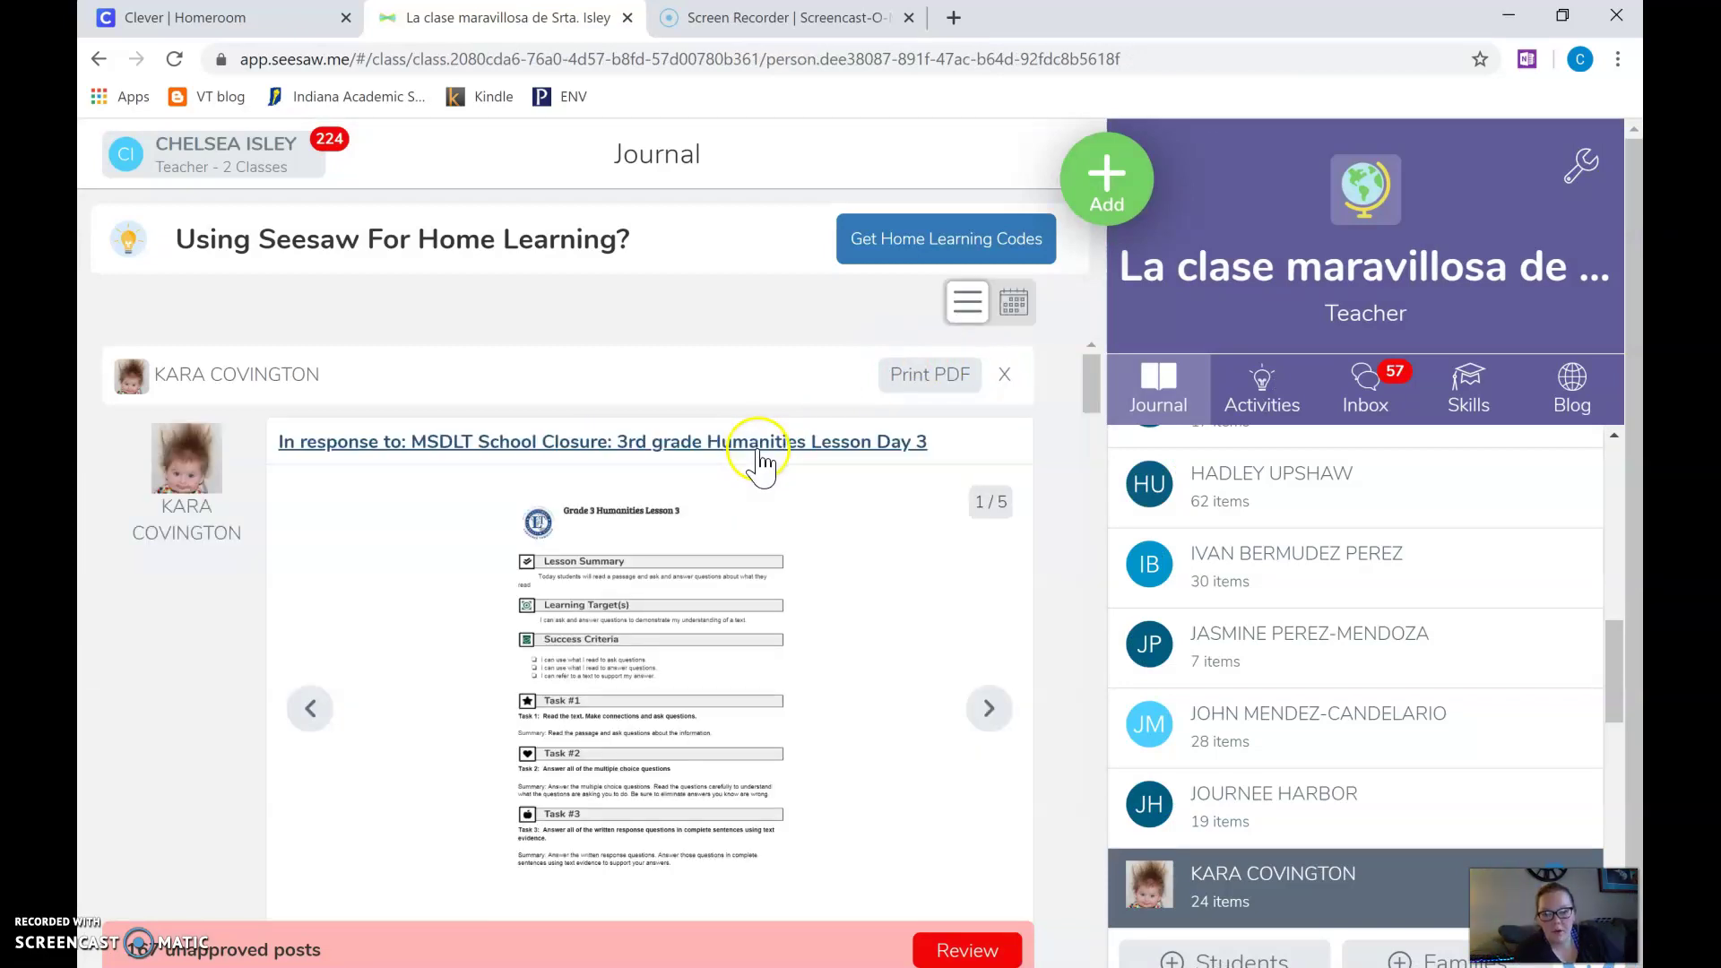
scroll(760, 462, down, 4)
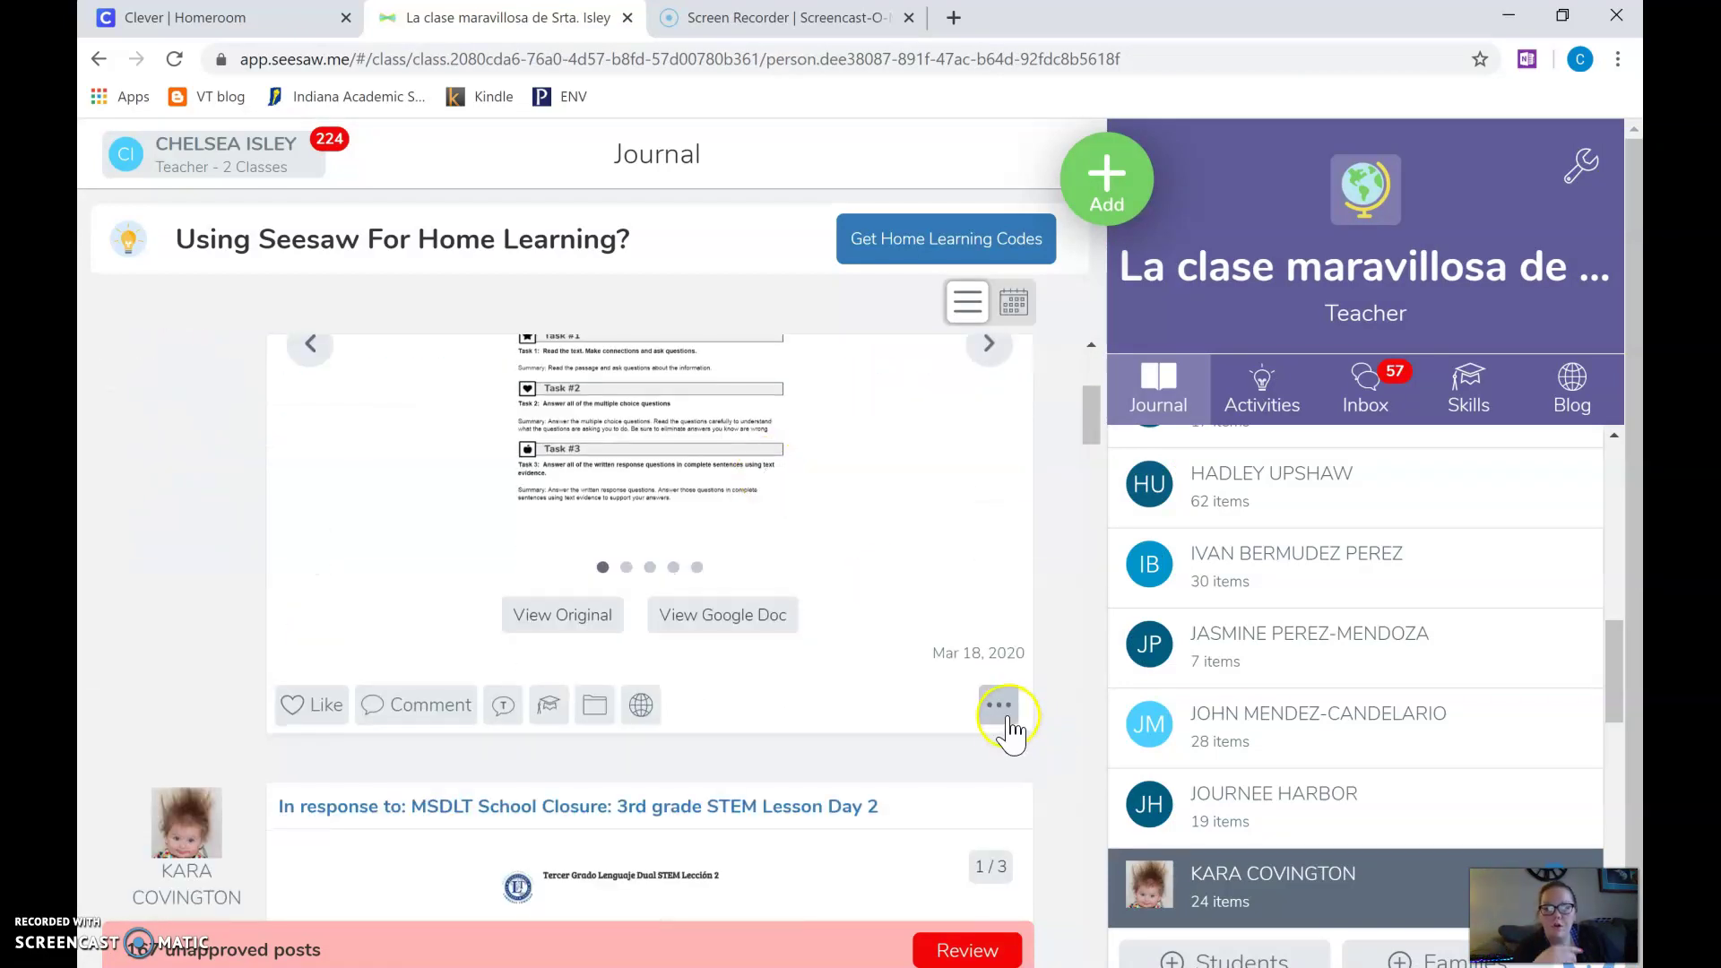
click(999, 707)
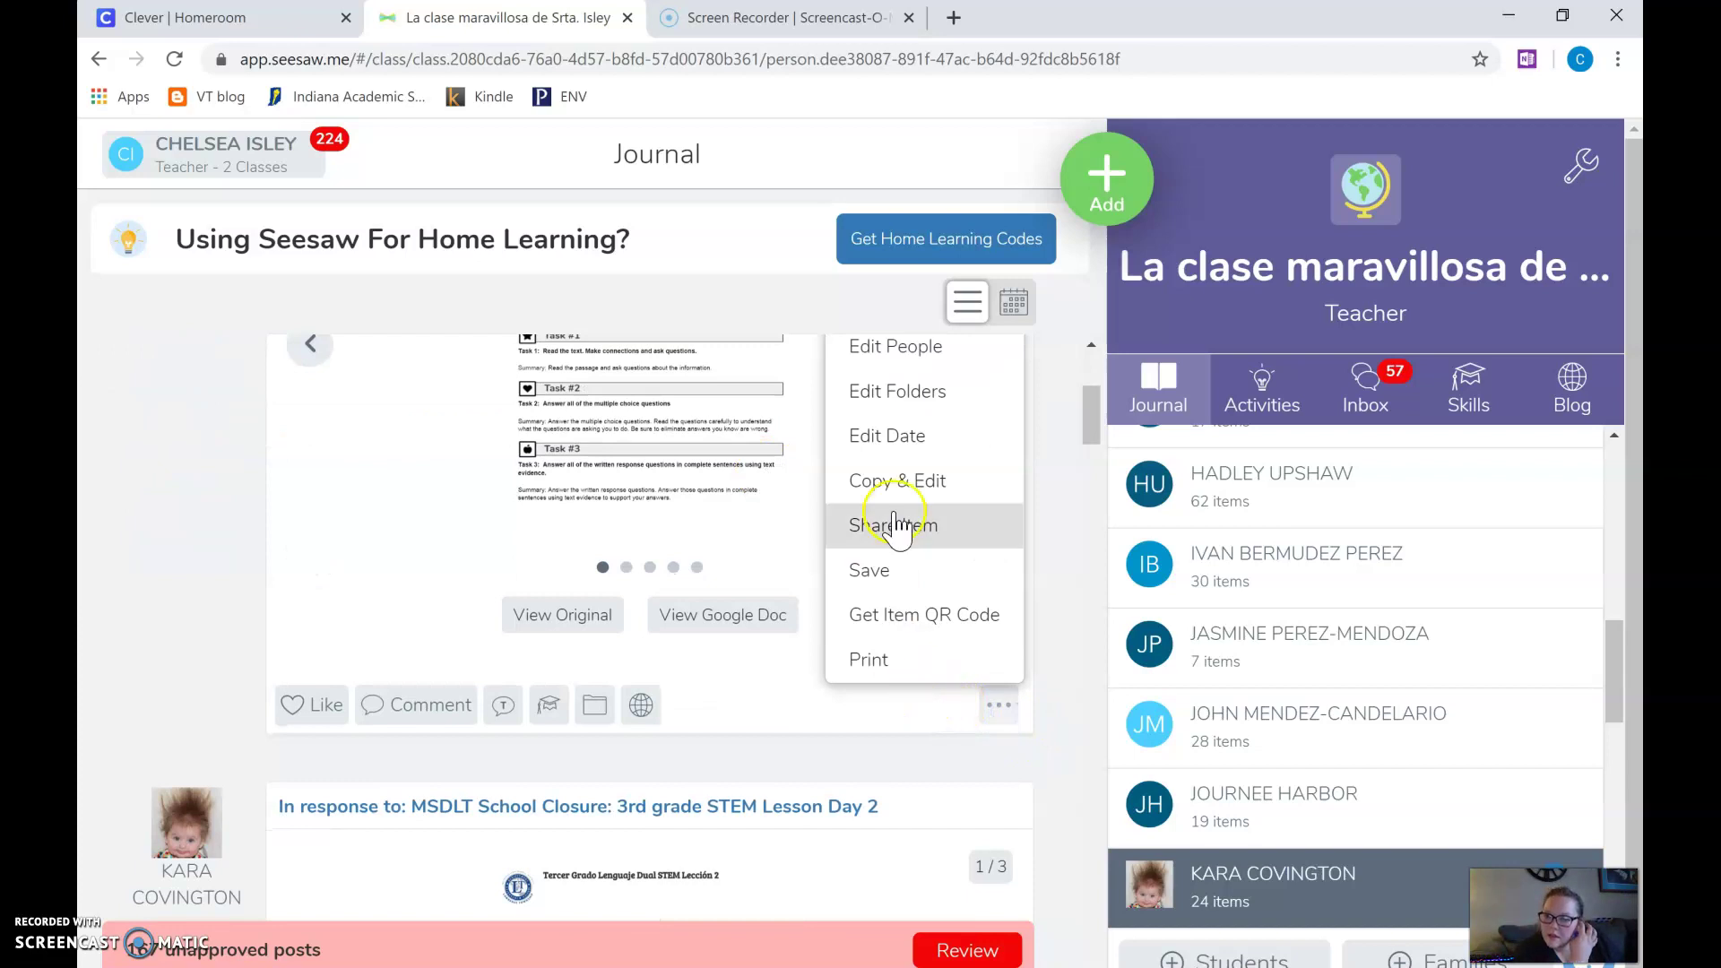
scroll(888, 386, up, 1)
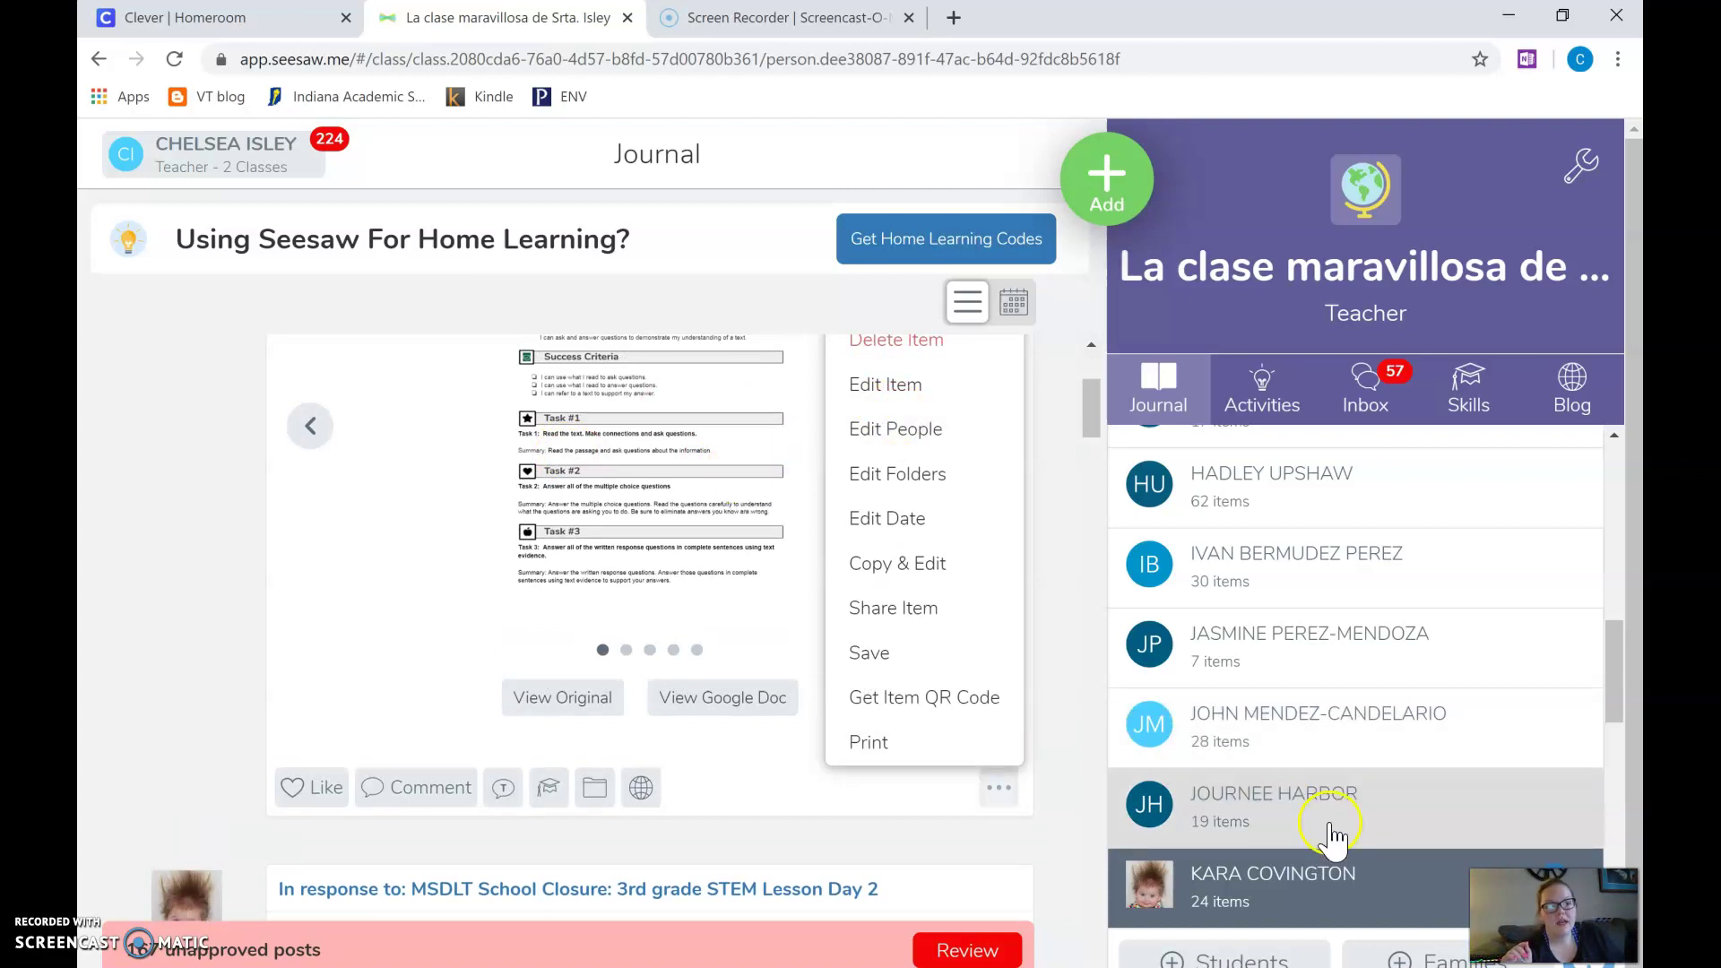
click(1428, 878)
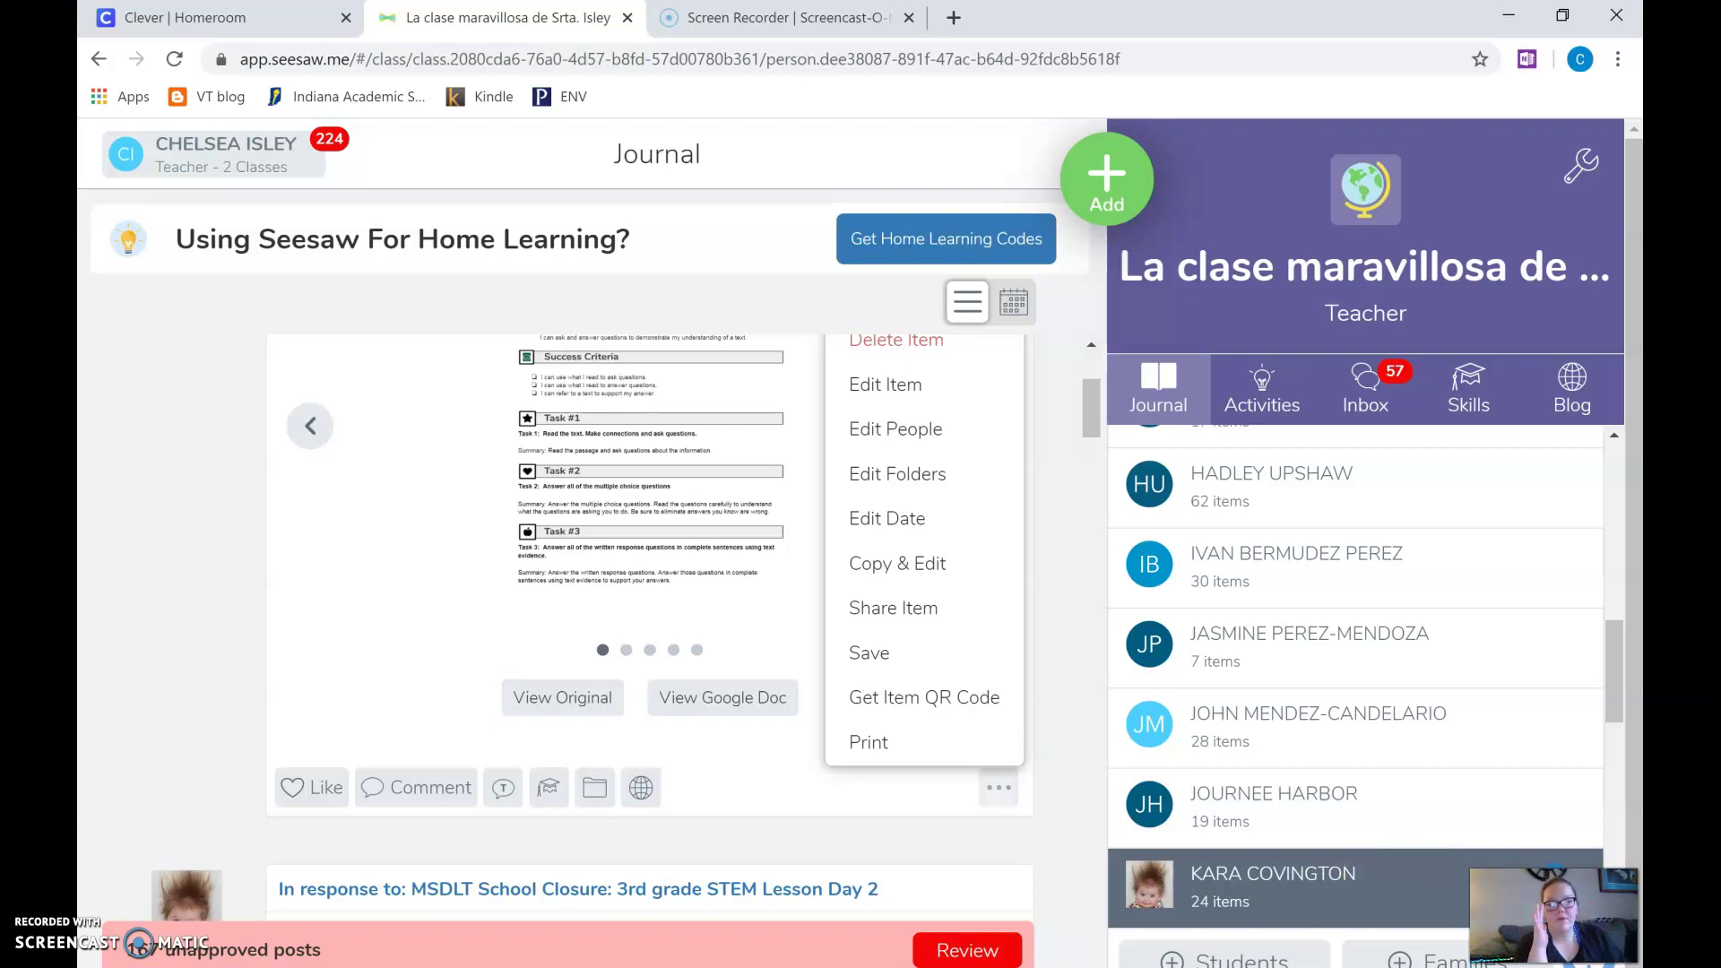
Step: Post a comment praising the student's writing and pointing to feedback on the last page
click(411, 795)
text(Kara, great job on your assignment)
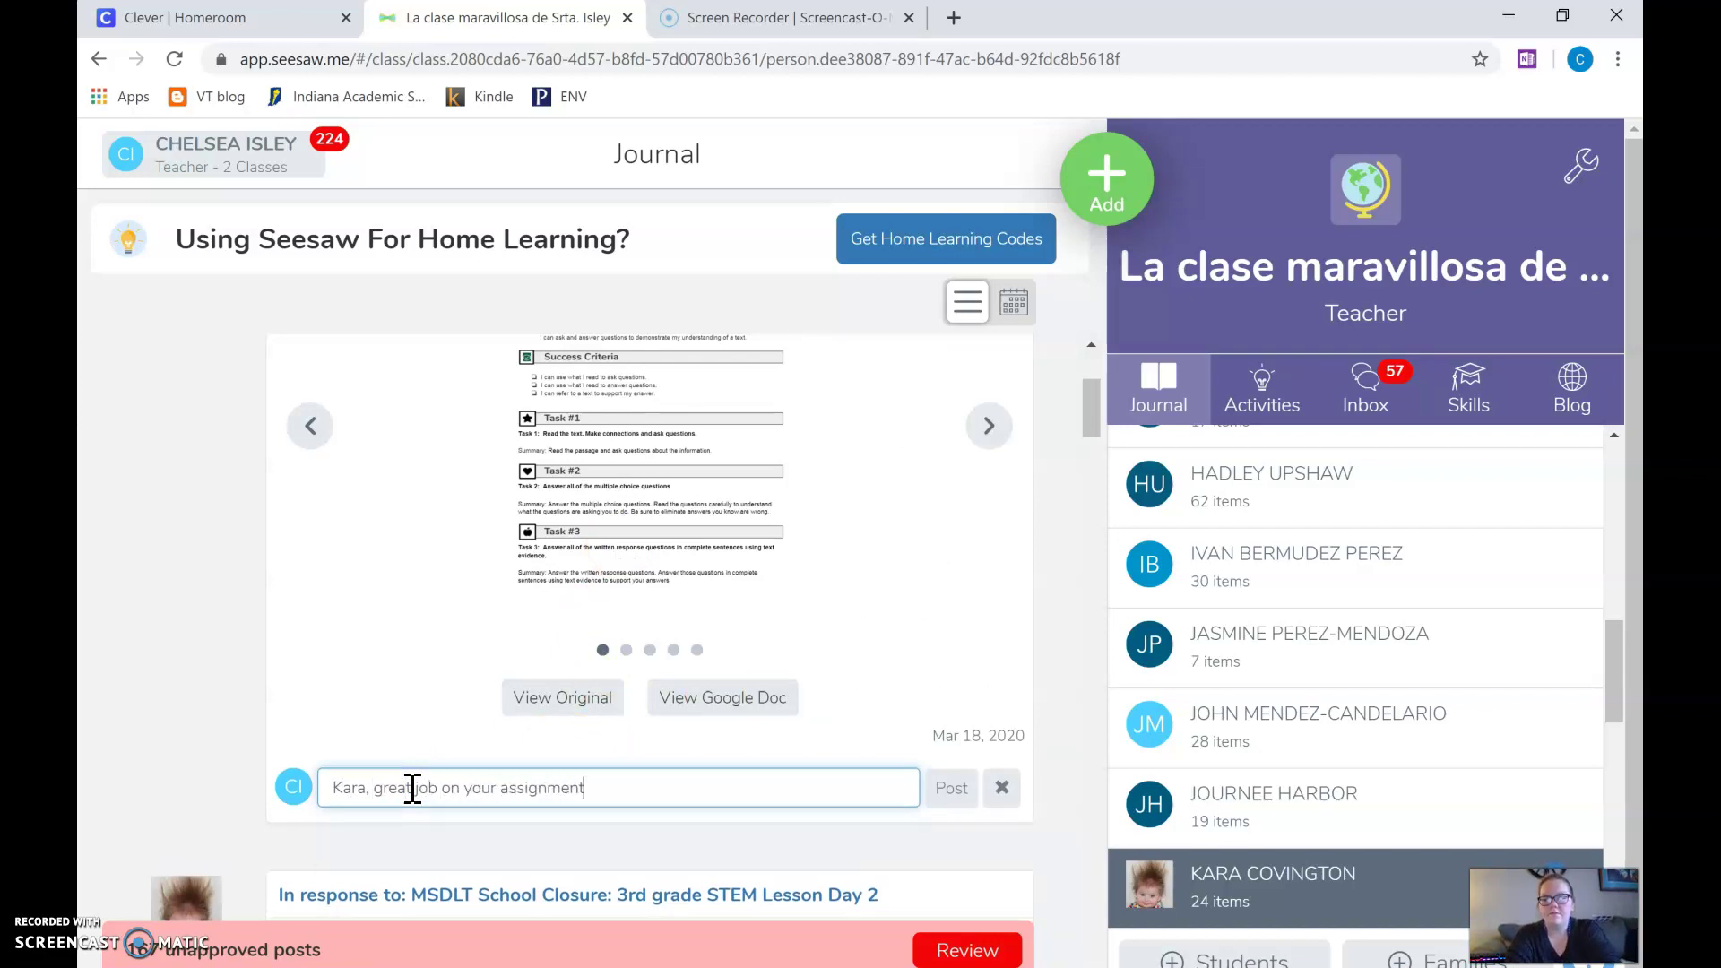
text(feeb)
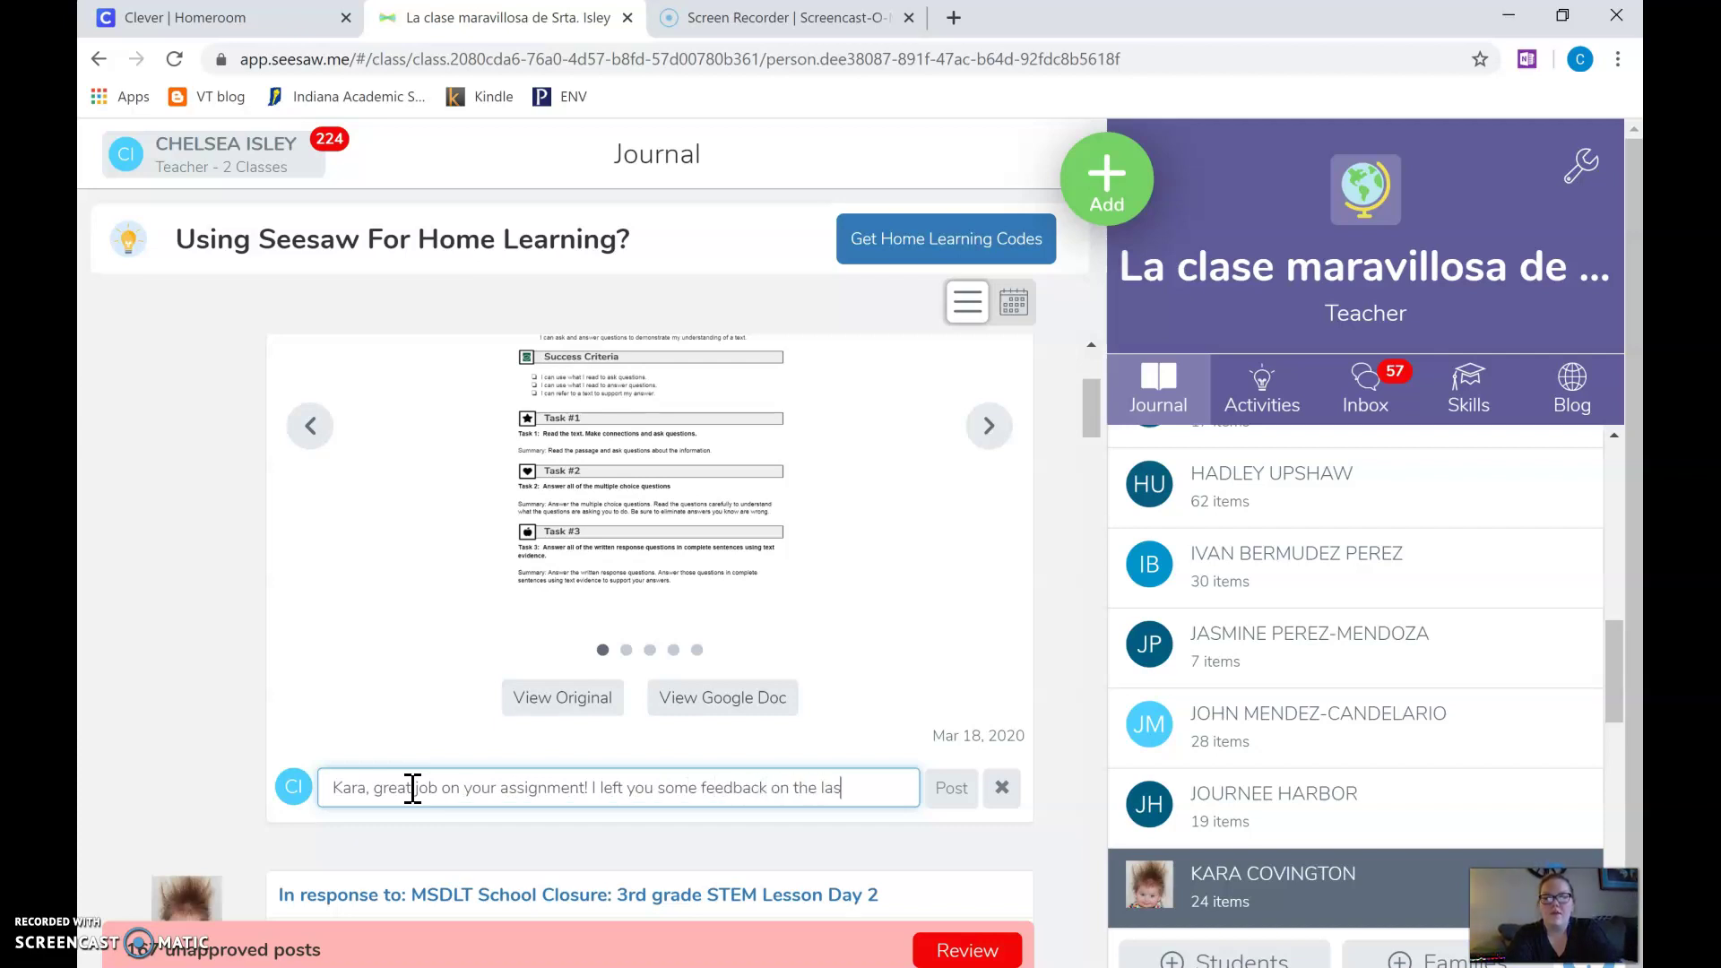
text(for your writi)
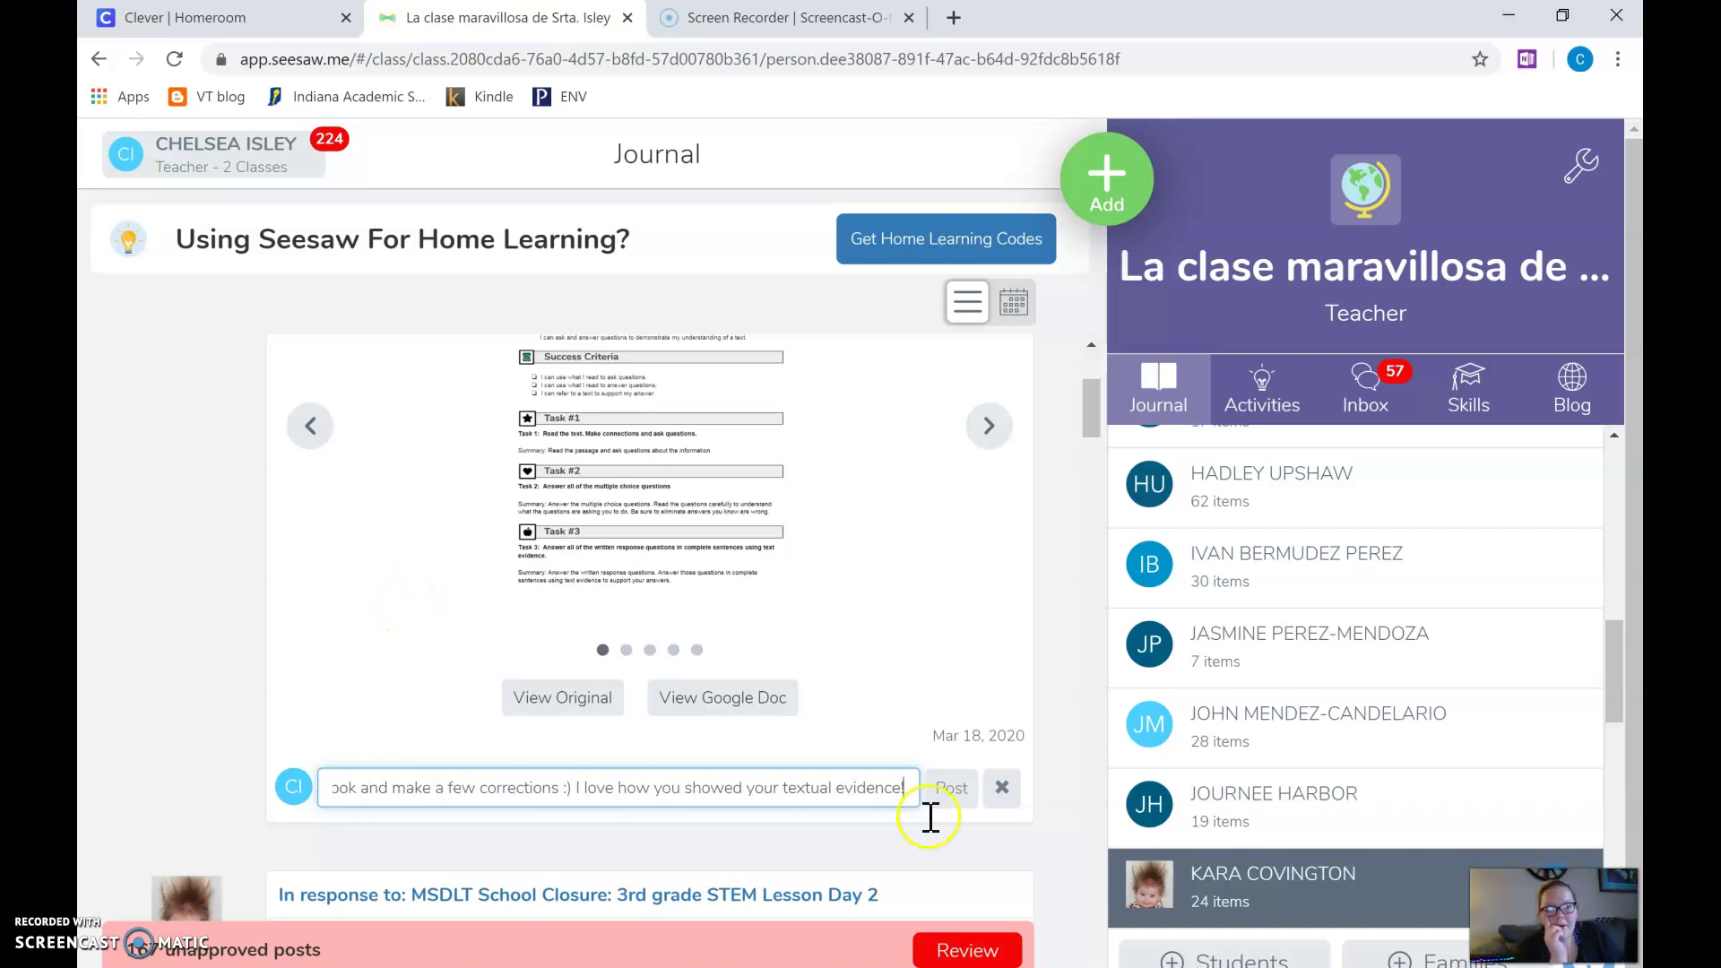
click(979, 788)
click(946, 793)
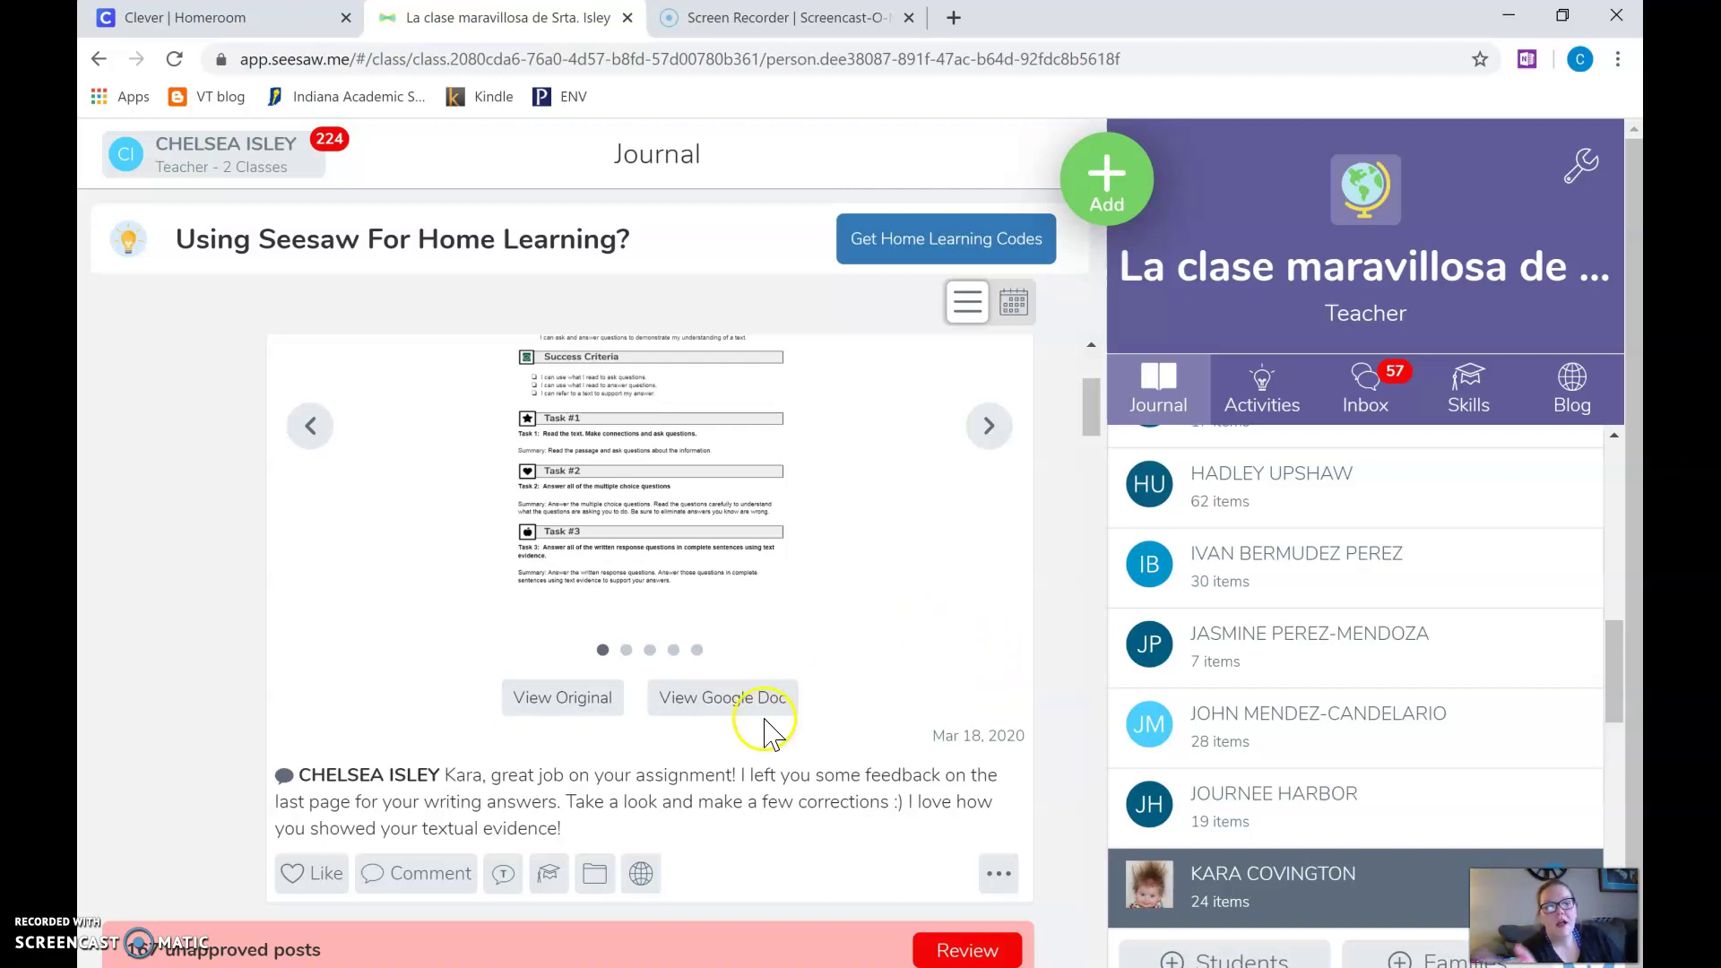
Step: Open the post and page forward to 5/5, showing the feedback box and arrow
mouse_move(395, 769)
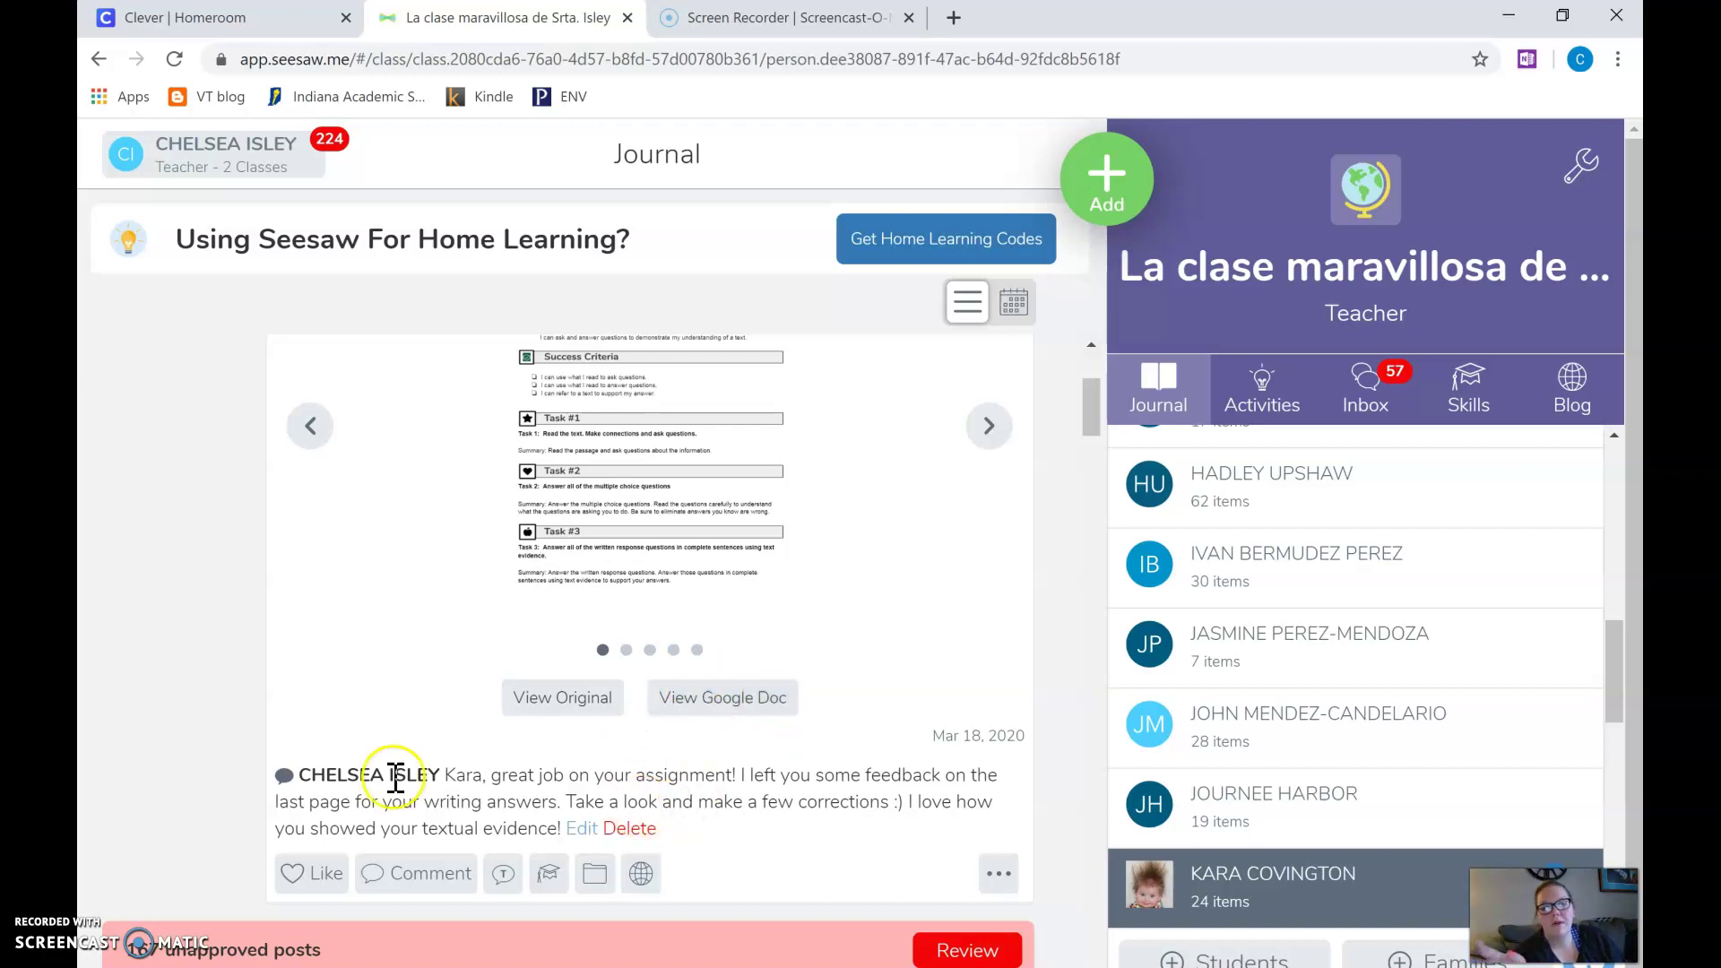
click(568, 768)
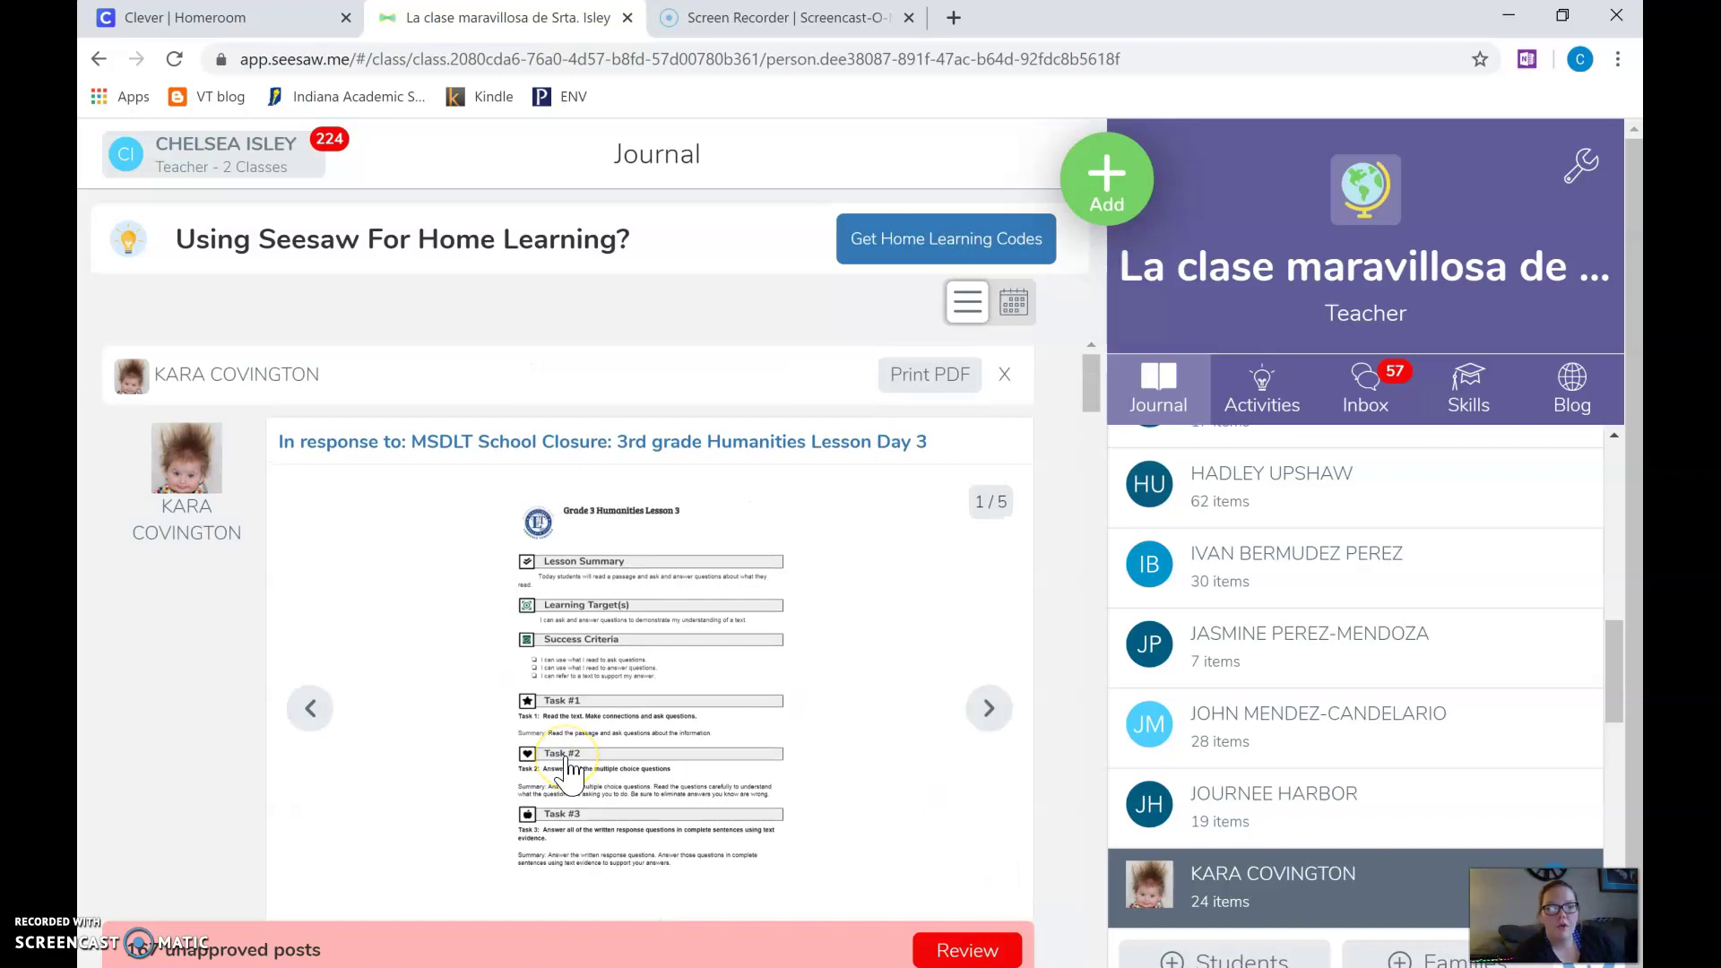
click(988, 708)
click(989, 709)
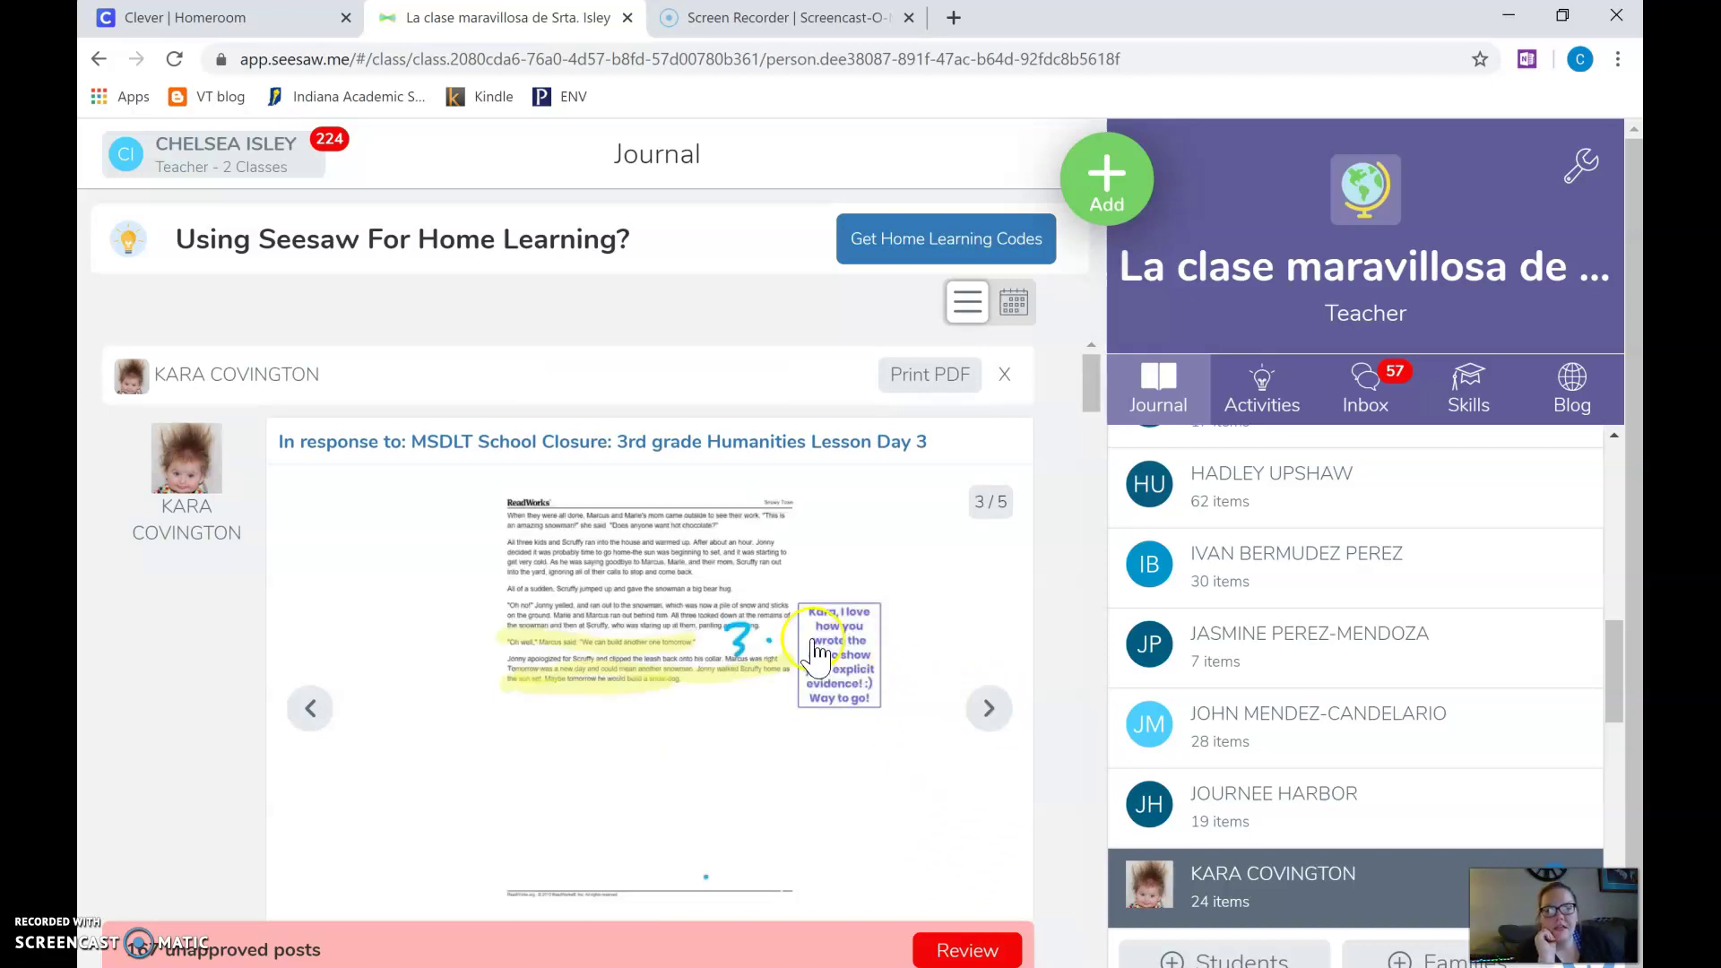
click(990, 723)
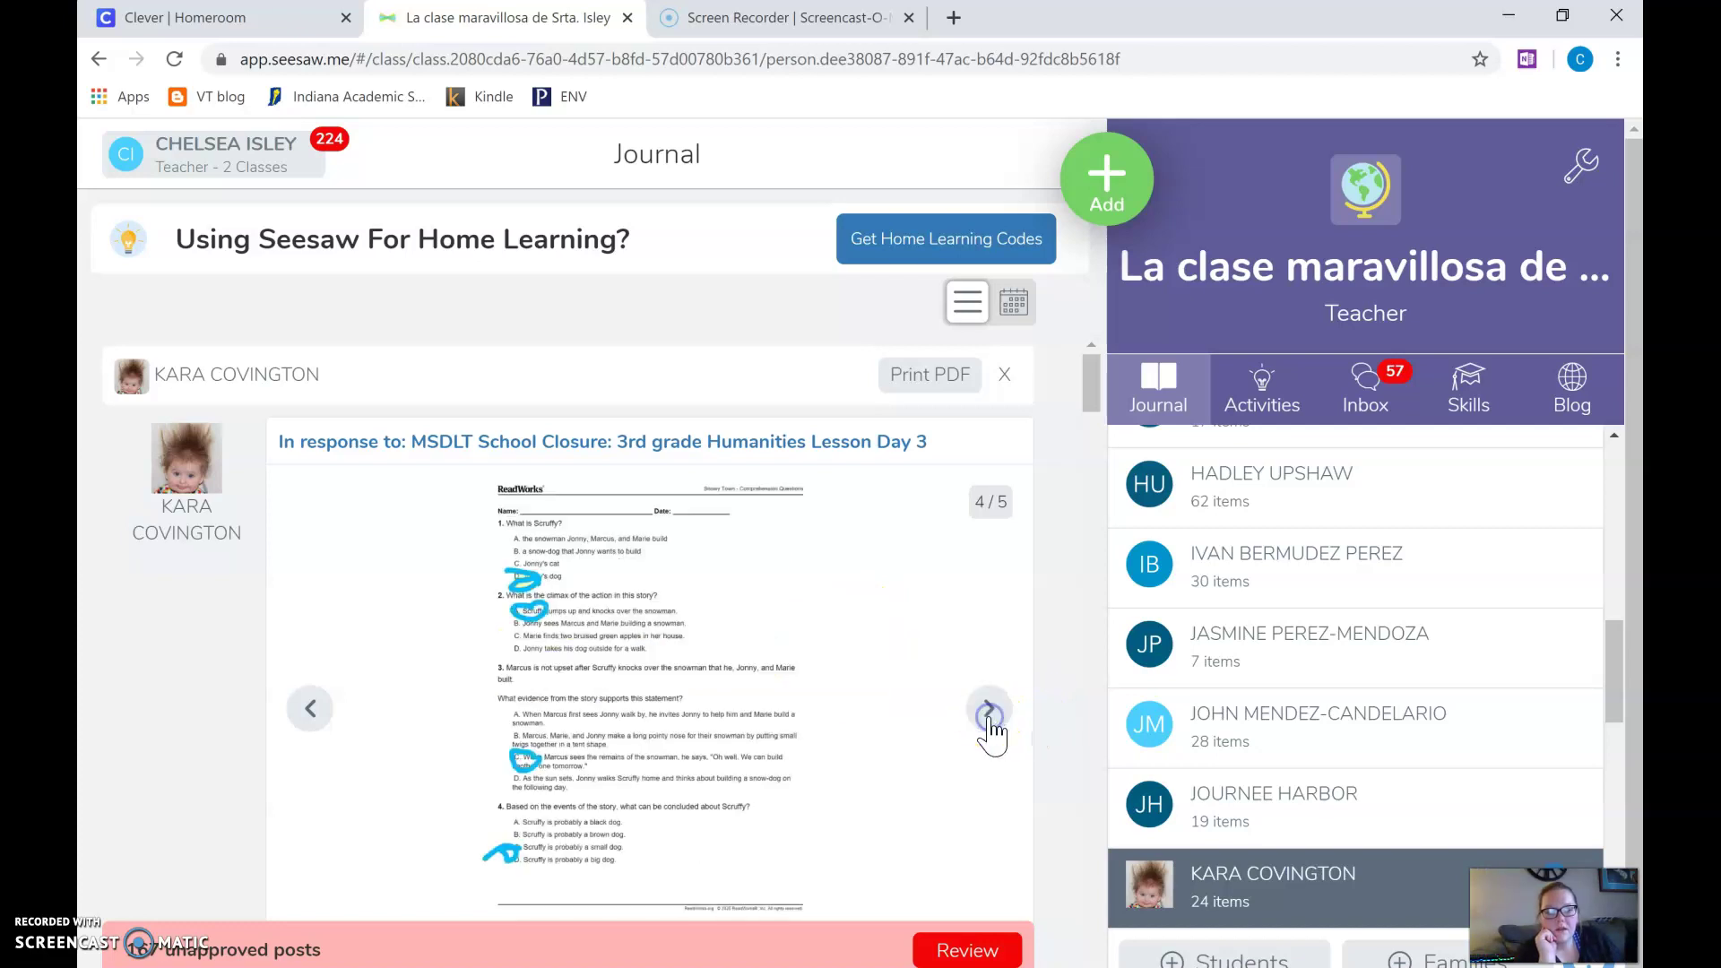
click(990, 717)
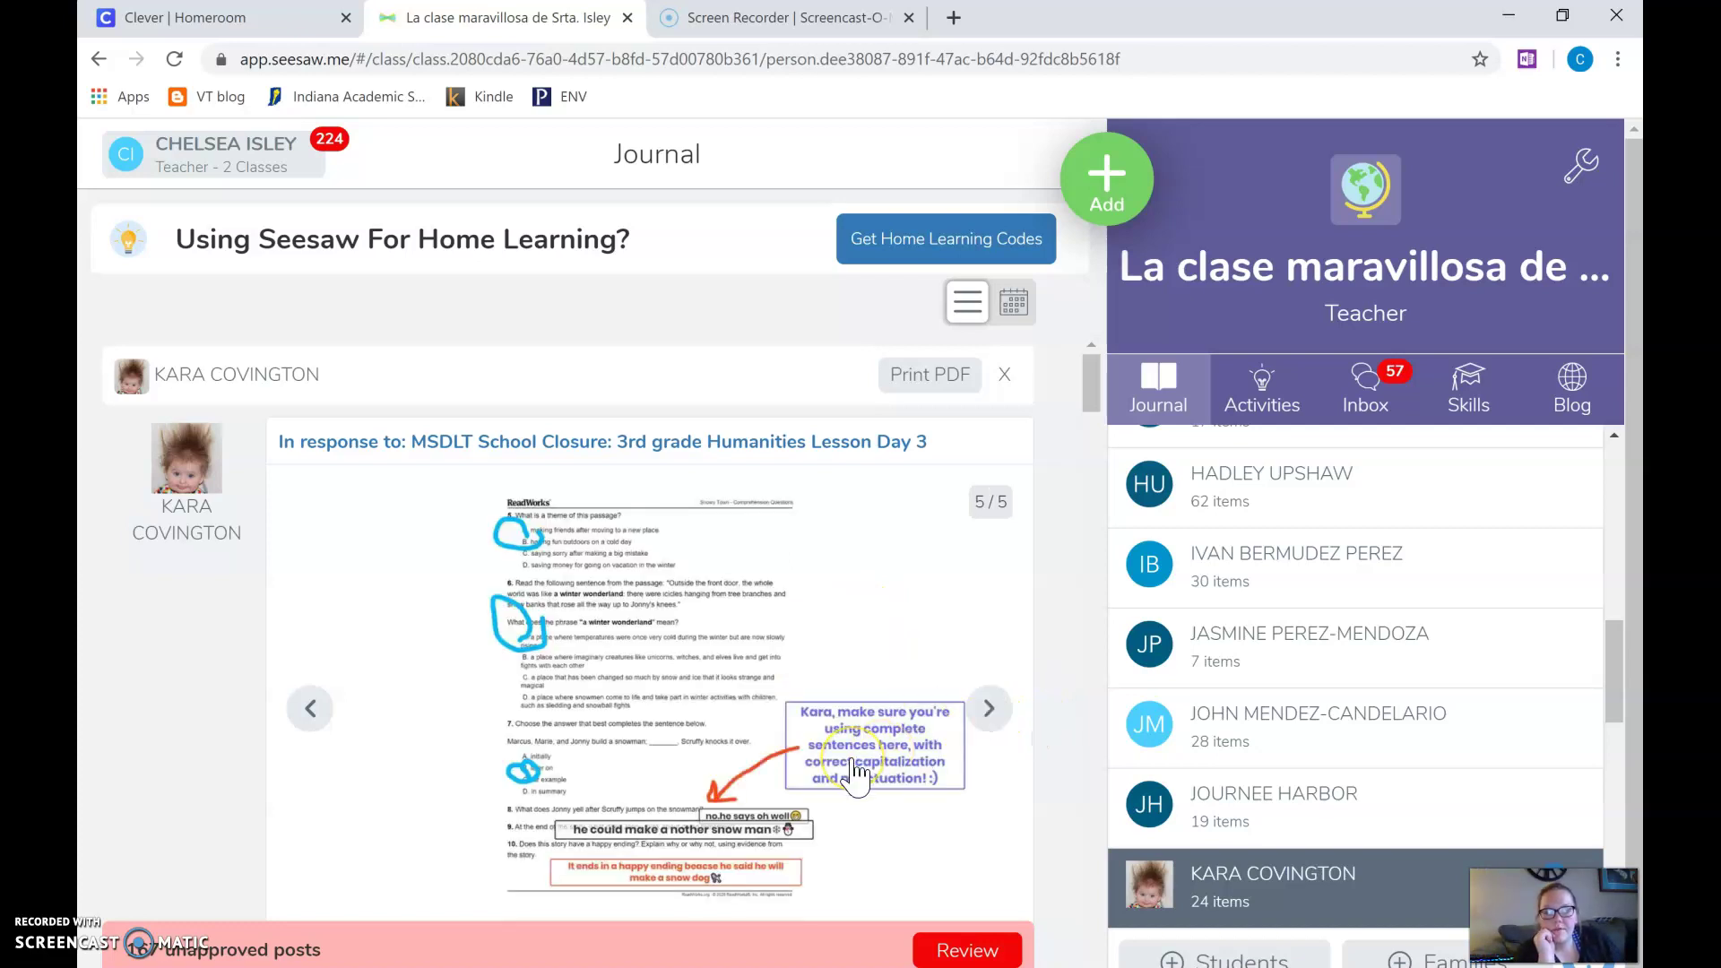
Step: Scroll down below the post to check the posted teacher comment
scroll(854, 771, down, 2)
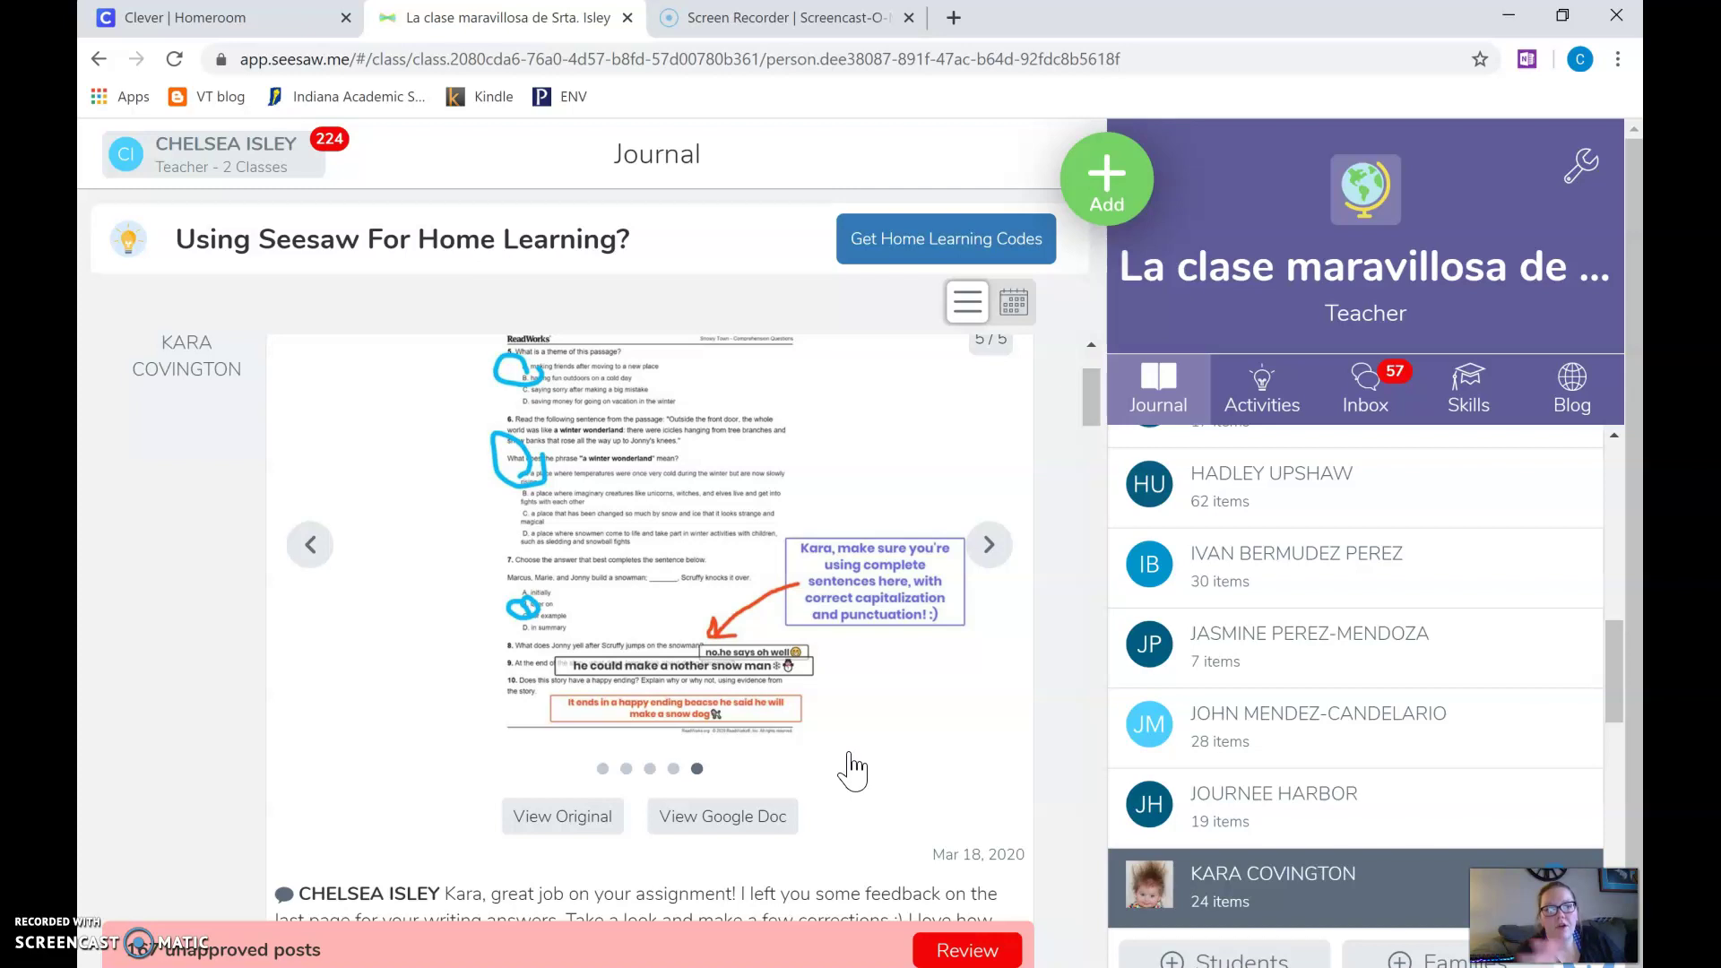
click(848, 736)
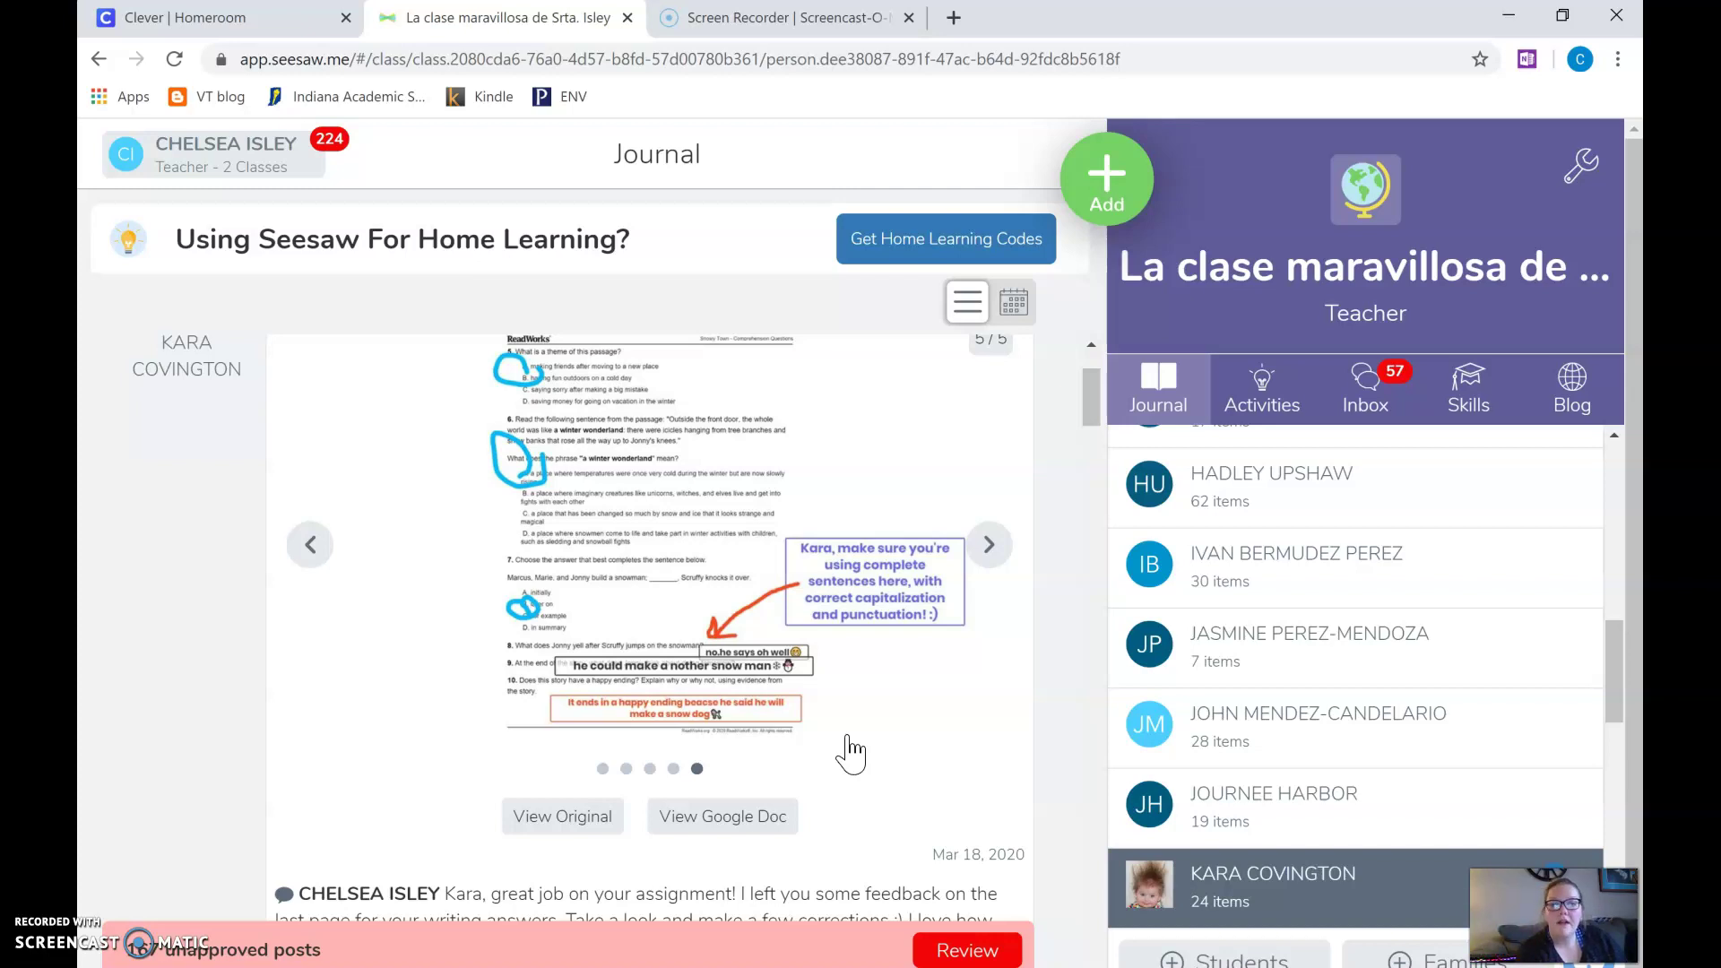
scroll(642, 874, down, 3)
click(722, 686)
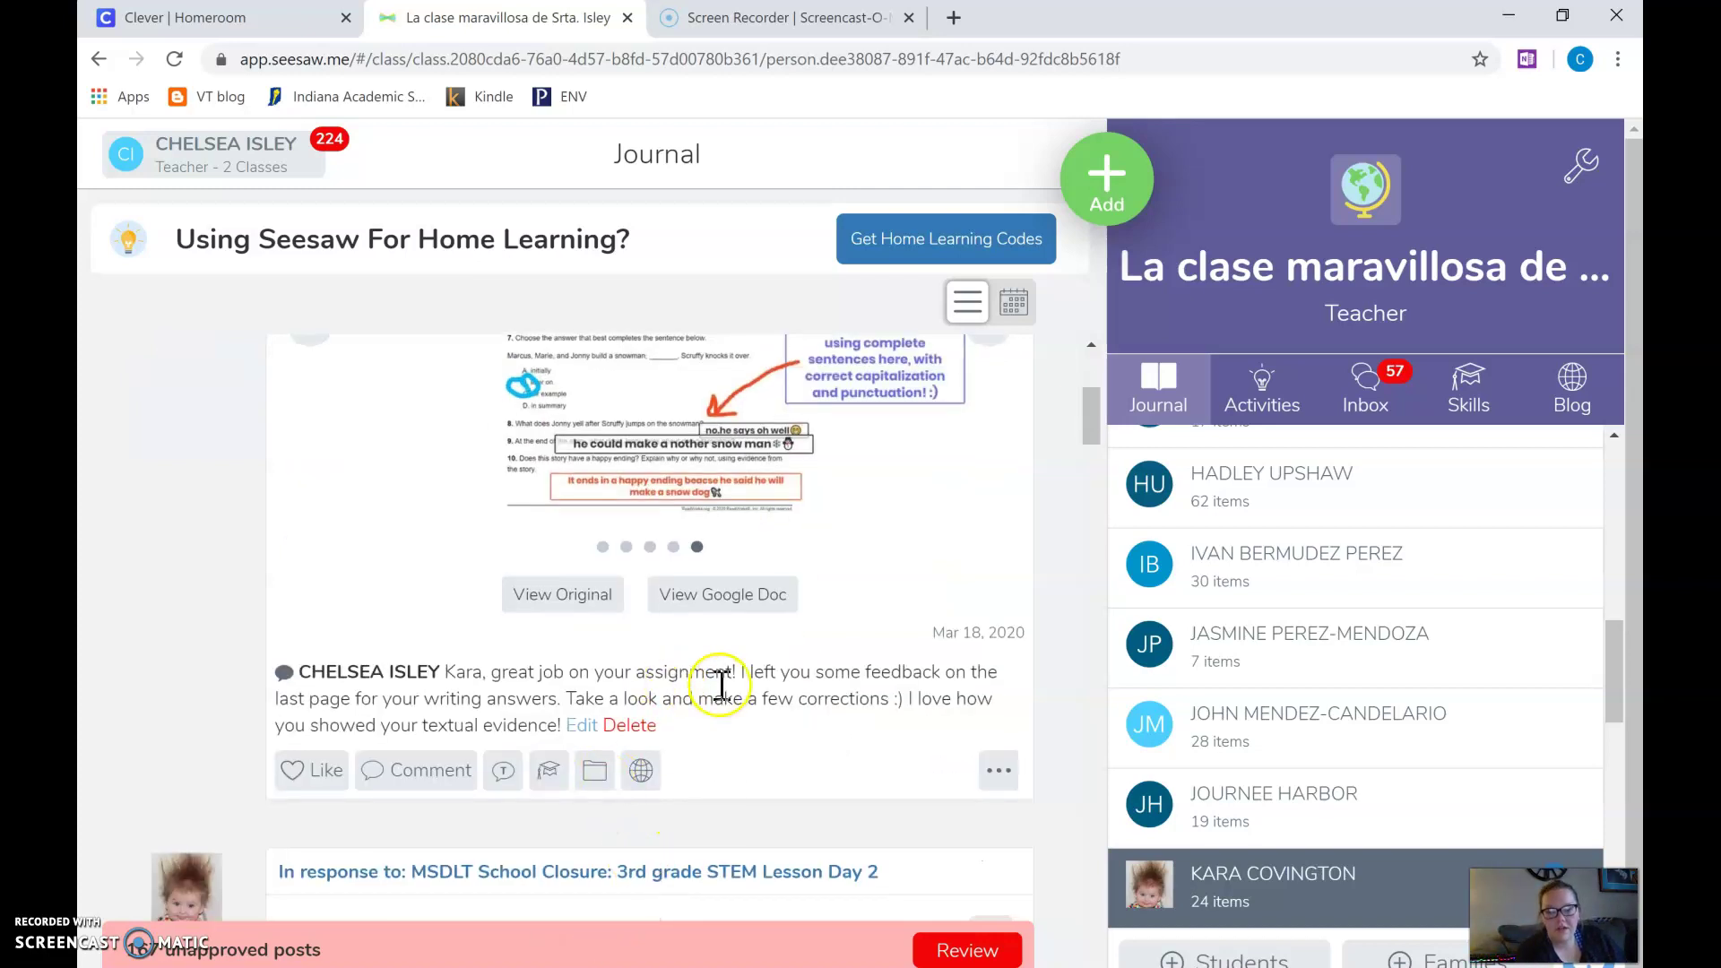
click(766, 701)
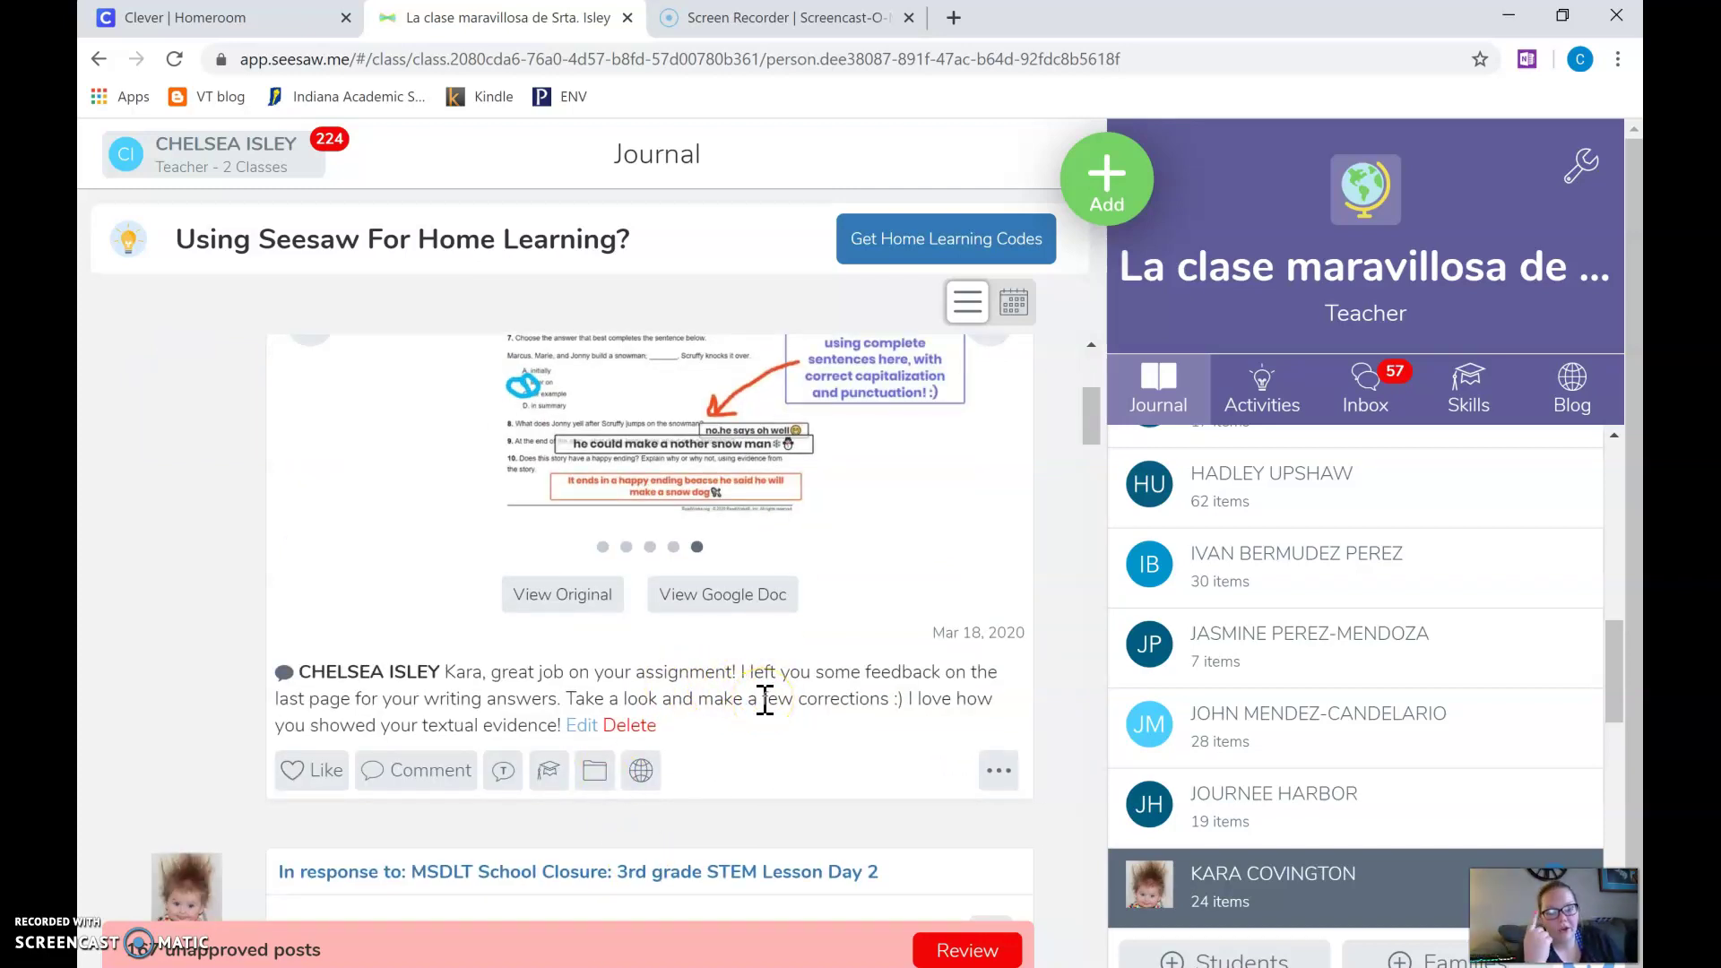